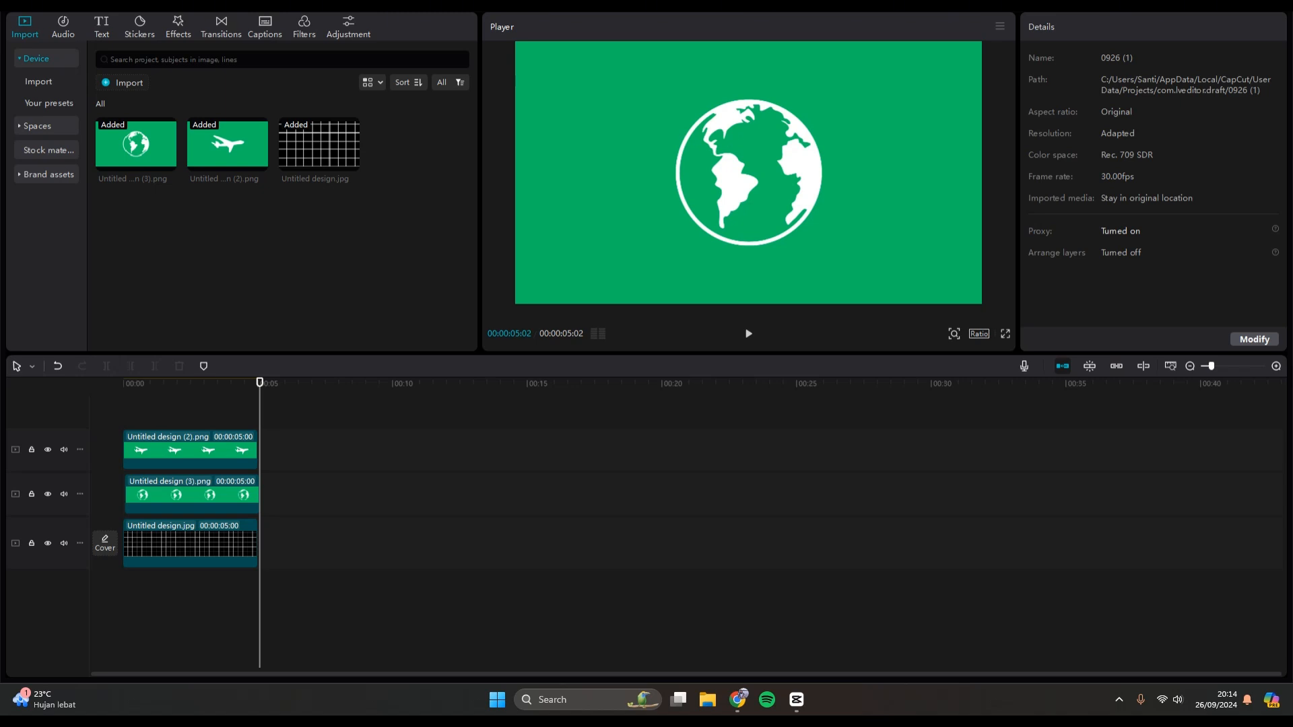
- Align the globe clip's start with the beginning of the timeline so it matches the airplane and grid clips
{"action": "left_click", "coordinate": [190, 544]}
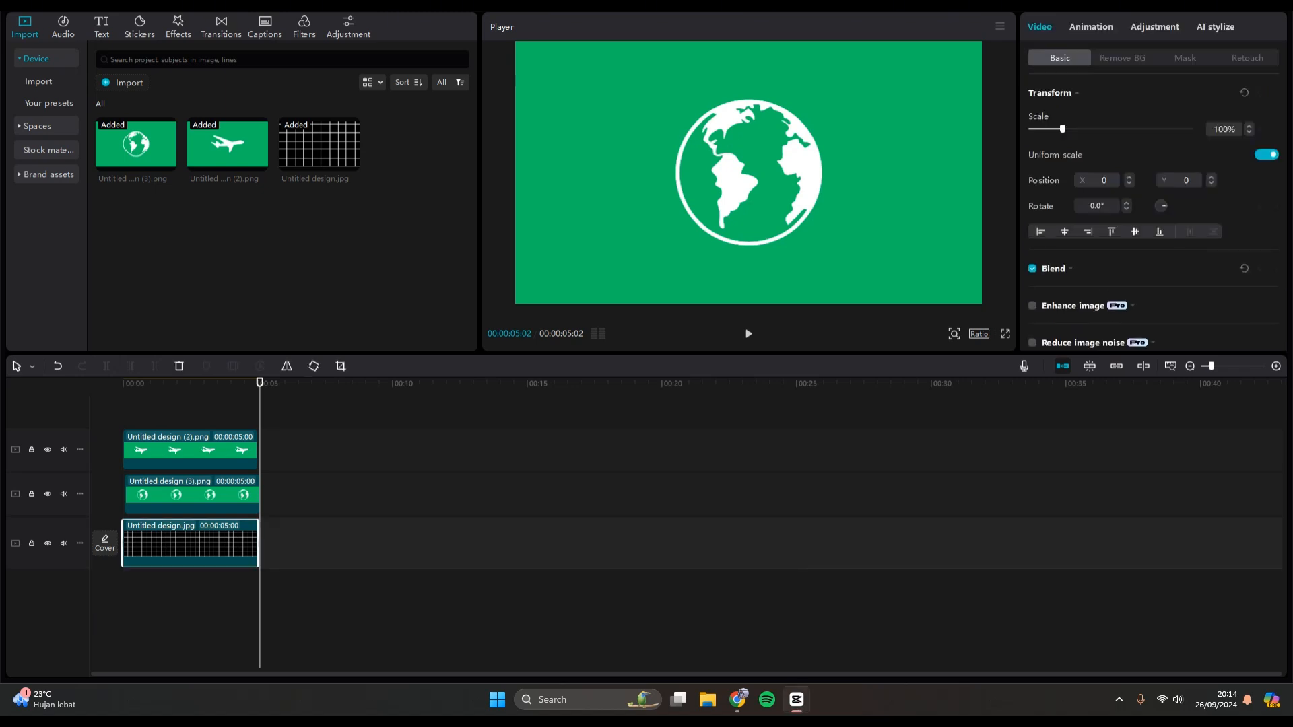
{"action": "left_click", "coordinate": [192, 494]}
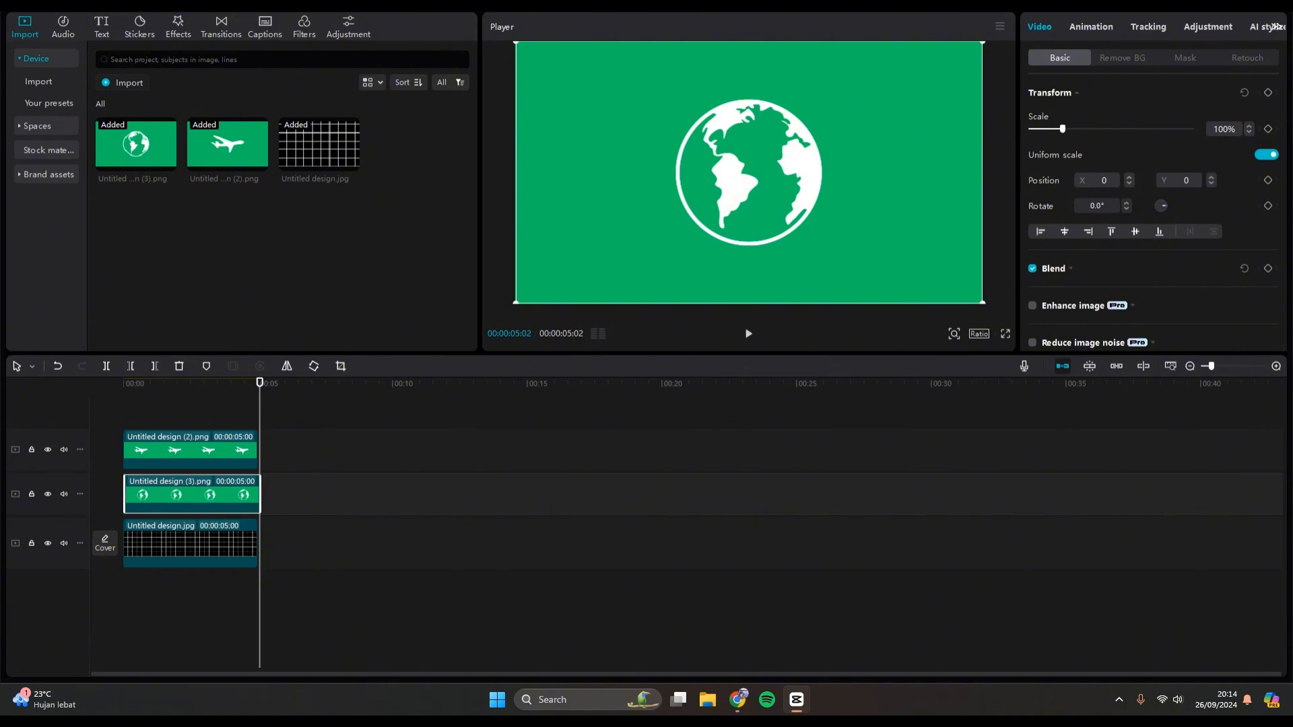
{"action": "left_click", "coordinate": [191, 451]}
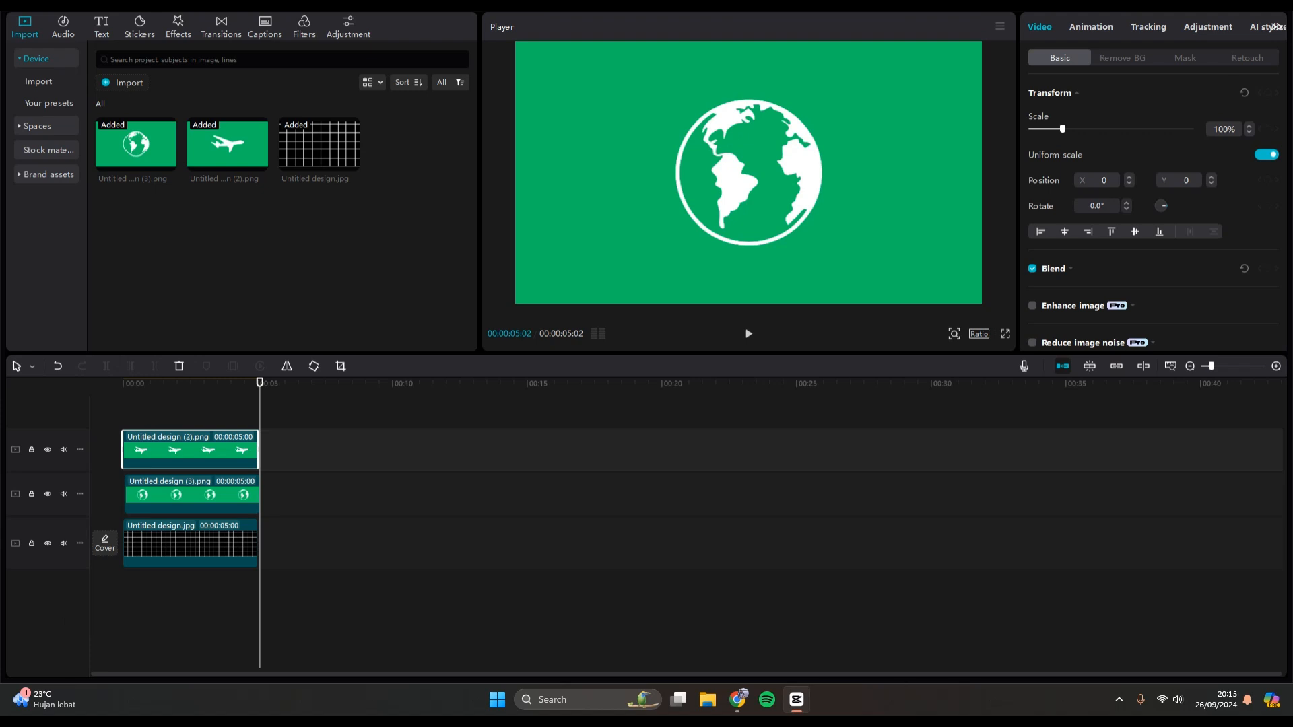
{"action": "left_click_drag", "start_coordinate": [192, 495], "coordinate": [190, 495]}
- Key out the airplane clip's green background with Chroma key at an intensity of 41
{"action": "left_click", "coordinate": [190, 450]}
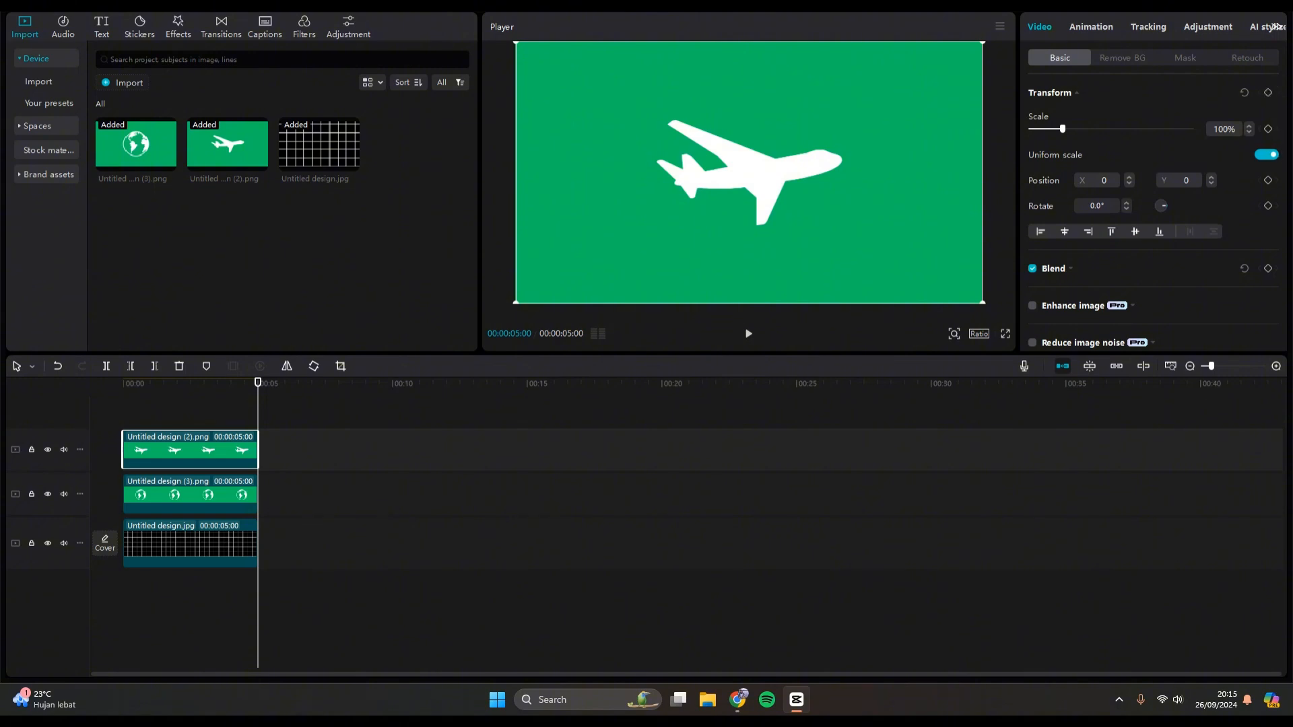
{"action": "left_click", "coordinate": [1122, 58]}
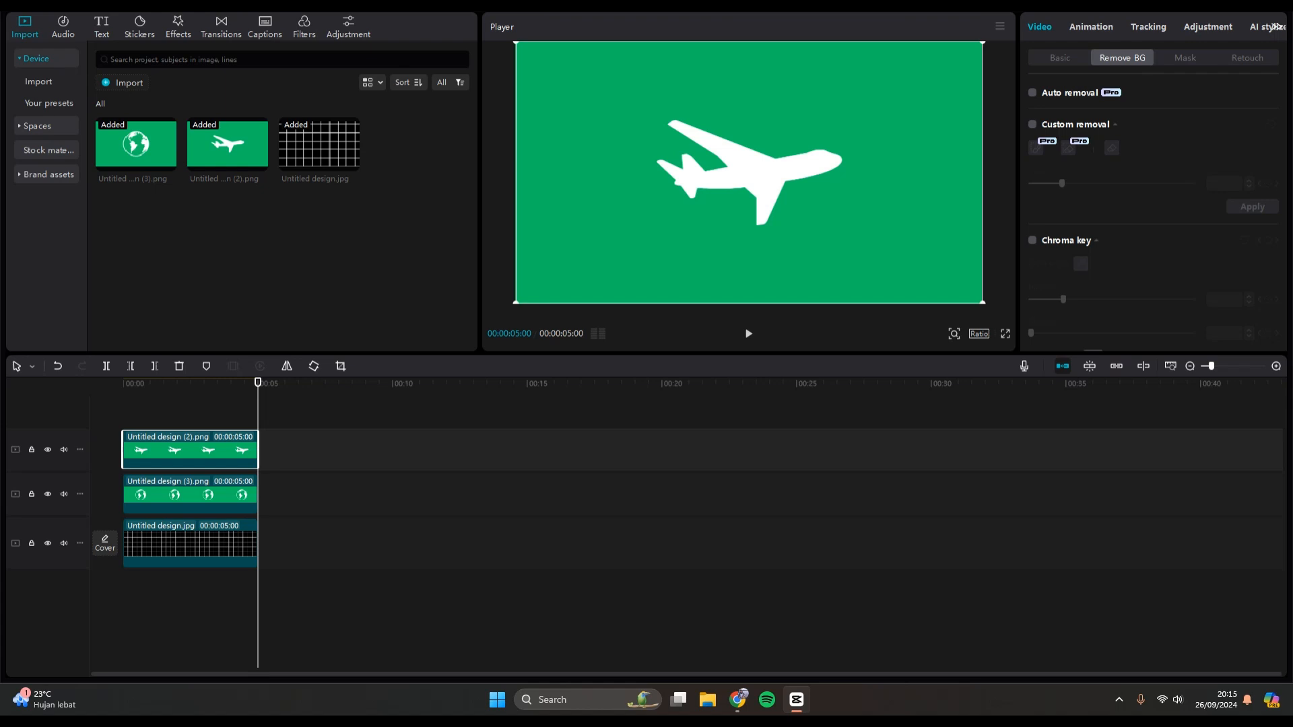
{"action": "left_click", "coordinate": [1033, 240]}
{"action": "left_click", "coordinate": [1081, 264]}
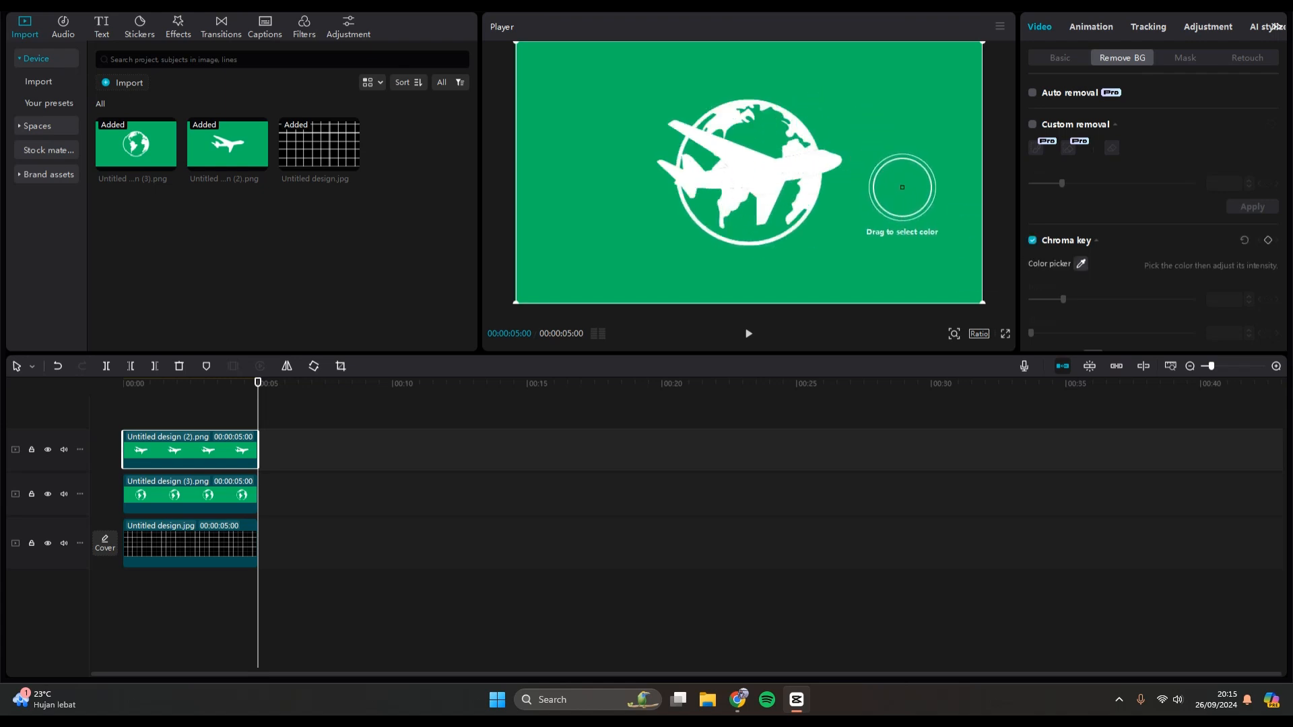
{"action": "left_click", "coordinate": [902, 188]}
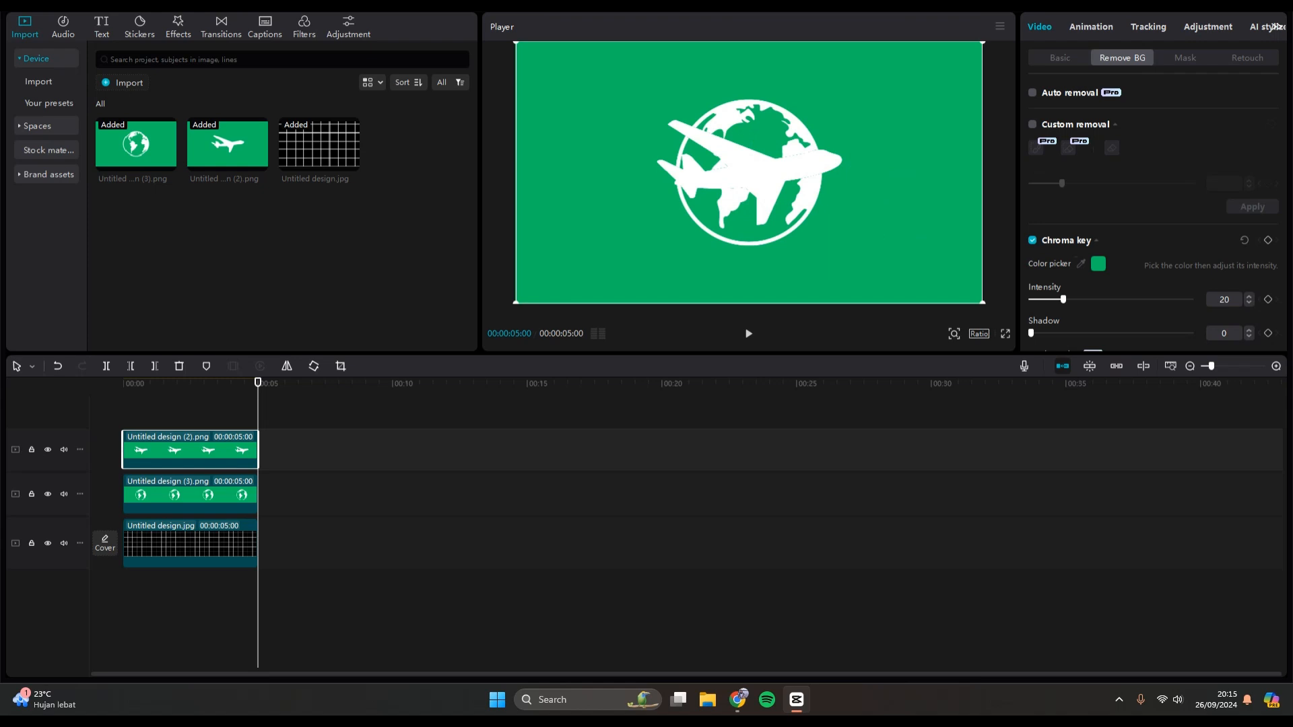
{"action": "left_click_drag", "start_coordinate": [1062, 299], "coordinate": [1097, 298]}
- Move the airplane to the lower left of the globe, at about X -1061, Y -305, and shrink it to about 49%
{"action": "left_click_drag", "start_coordinate": [754, 172], "coordinate": [644, 224]}
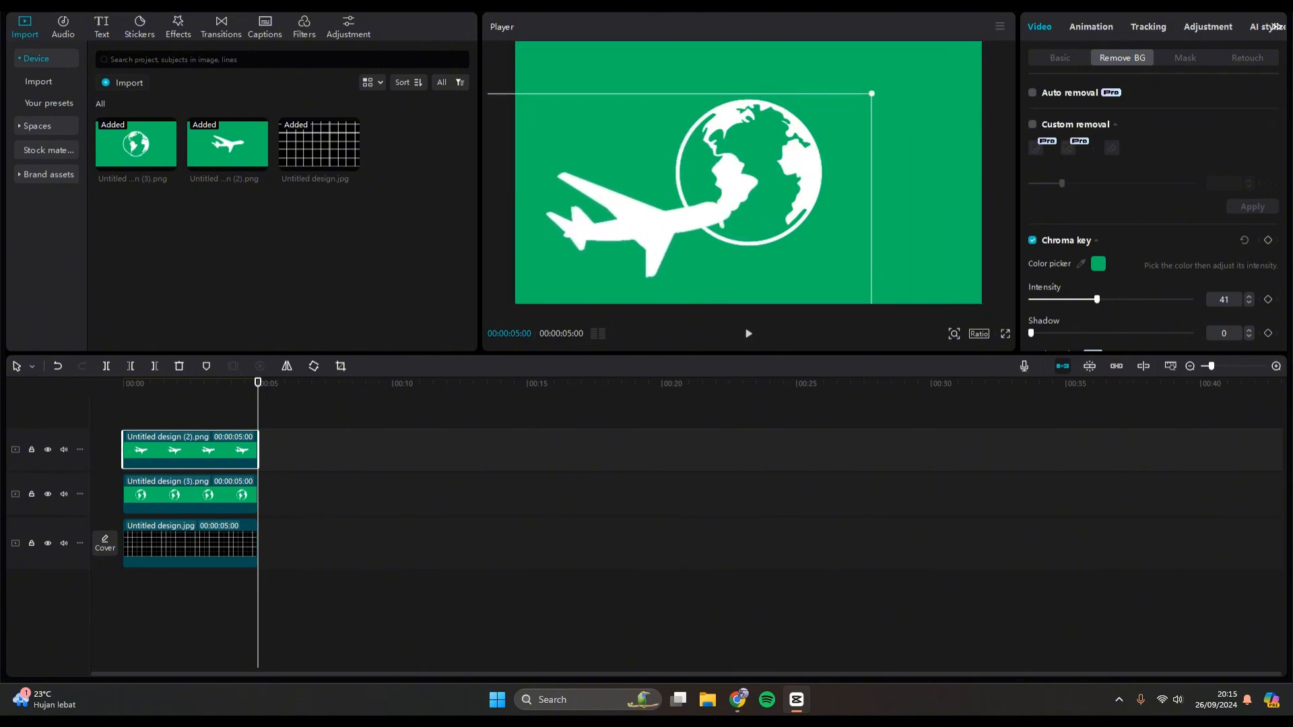
{"action": "left_click_drag", "start_coordinate": [872, 94], "coordinate": [641, 204]}
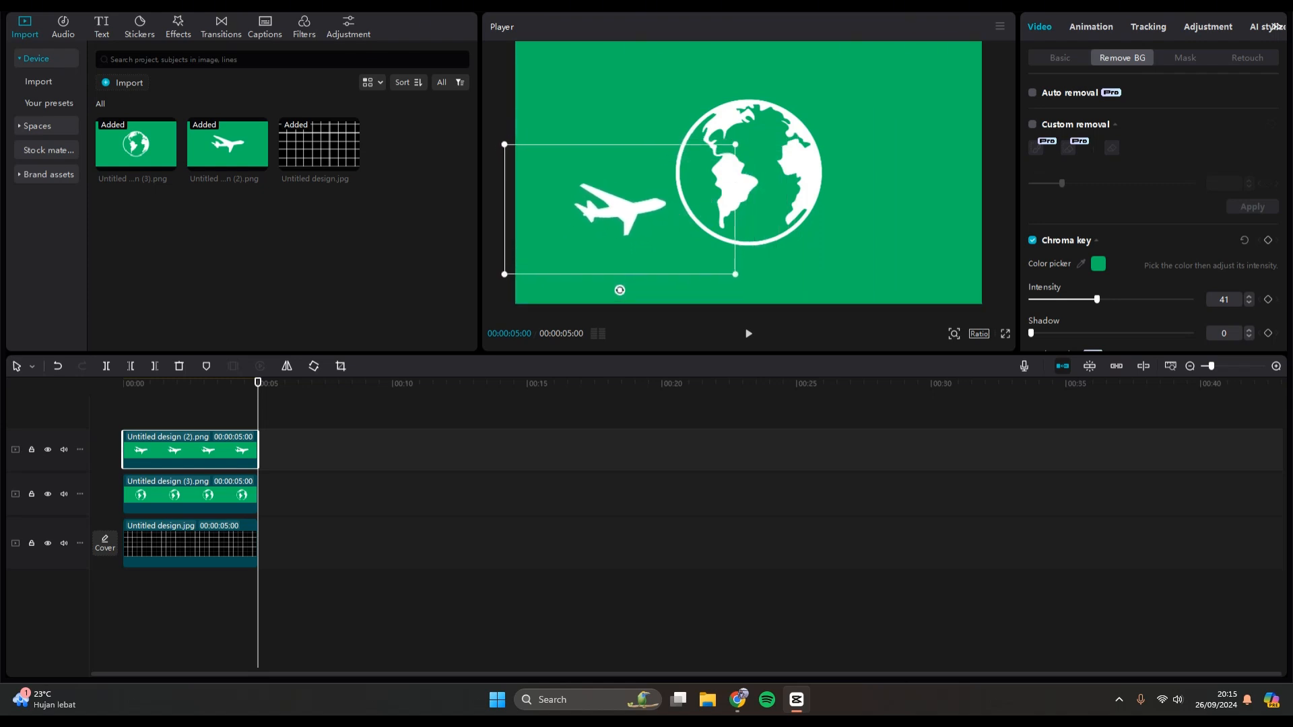
- Key out the globe clip's green background with Chroma key and raise the intensity slightly
{"action": "left_click", "coordinate": [190, 495]}
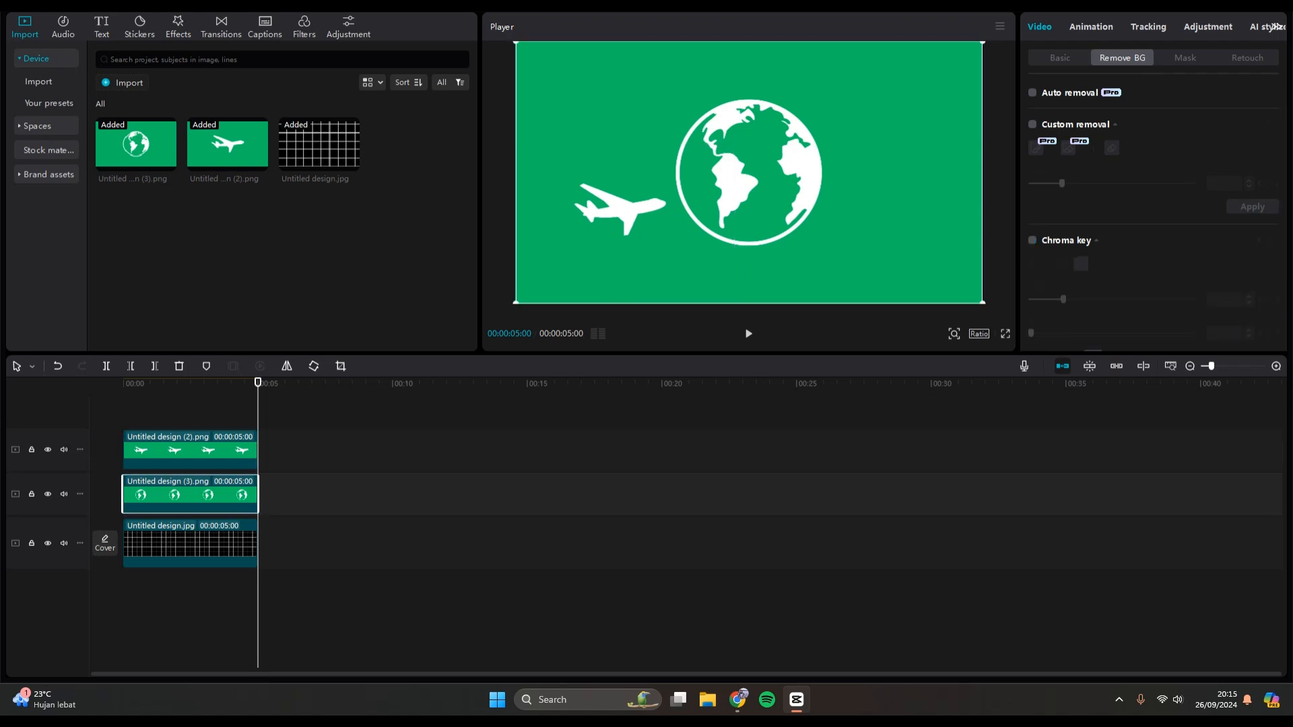
{"action": "left_click", "coordinate": [1032, 241]}
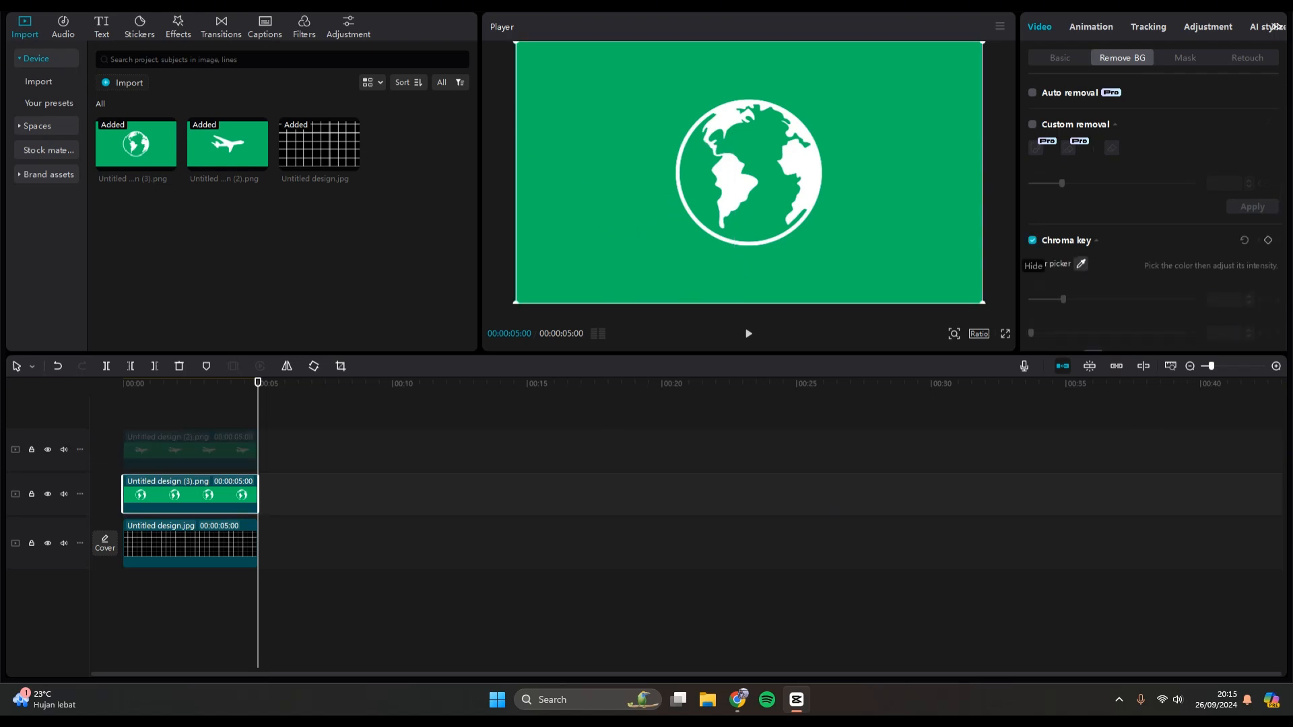
{"action": "left_click", "coordinate": [1080, 264]}
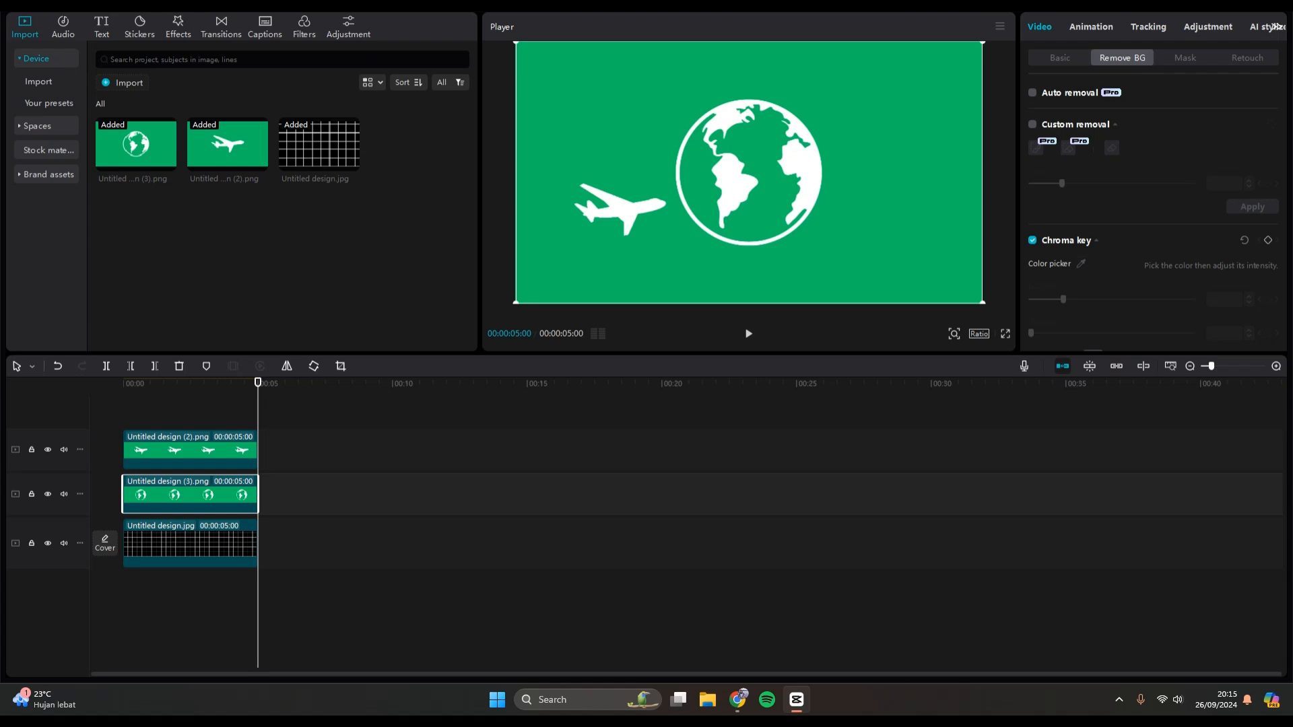
{"action": "left_click", "coordinate": [1081, 264]}
{"action": "left_click", "coordinate": [912, 159]}
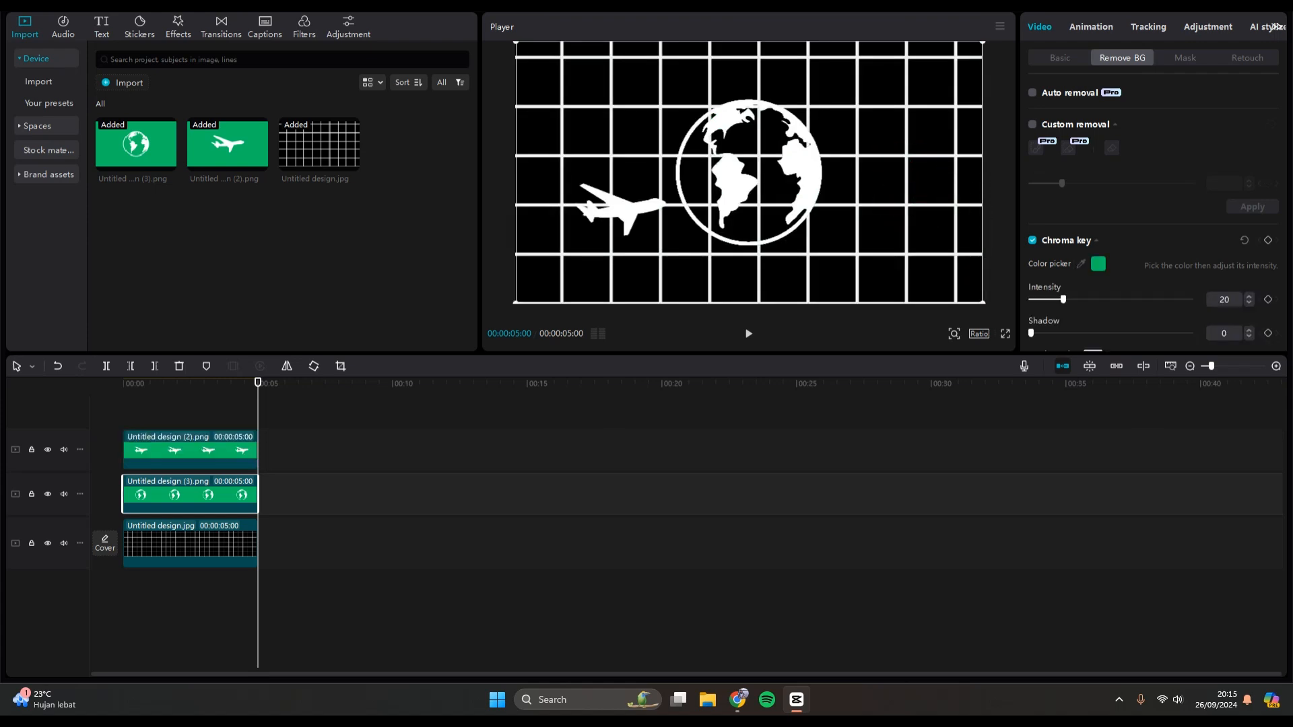
{"action": "left_click_drag", "start_coordinate": [1063, 299], "coordinate": [1083, 299]}
- Scale the airplane up to 56% and rotate it to -9.2° so its nose tilts upward
{"action": "left_click", "coordinate": [190, 450]}
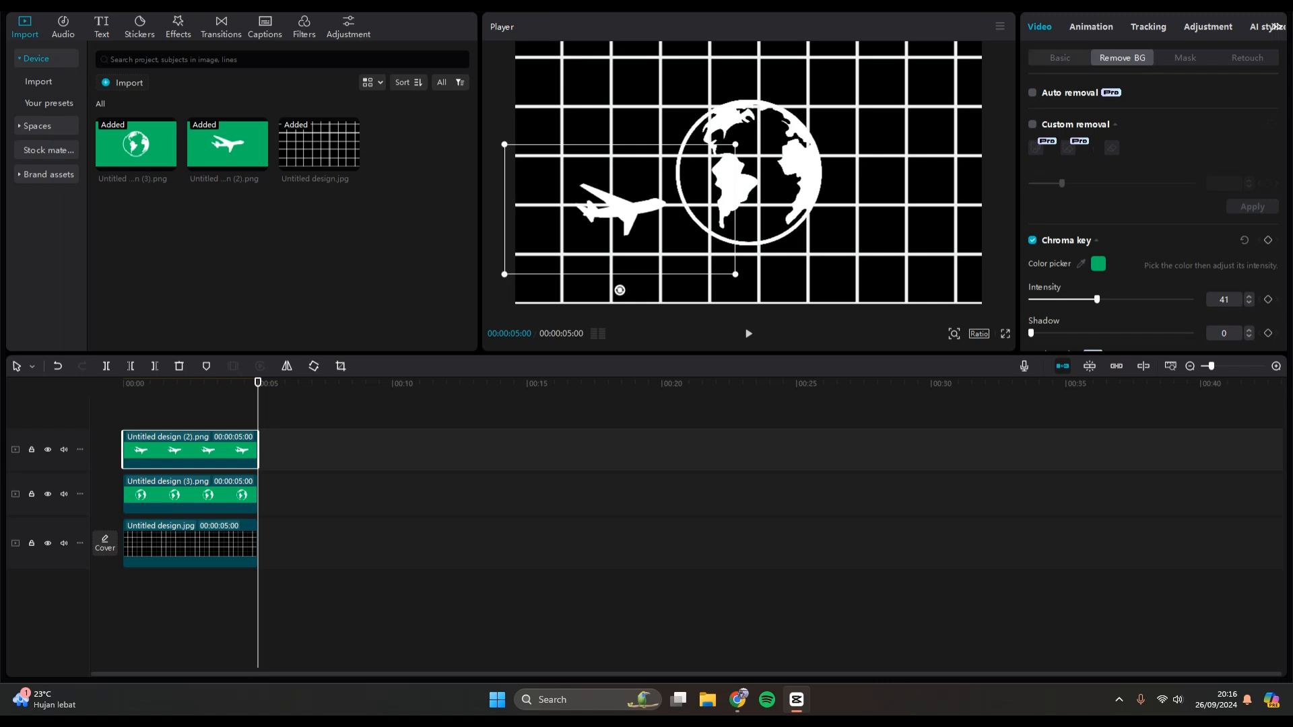
{"action": "left_click", "coordinate": [1060, 58]}
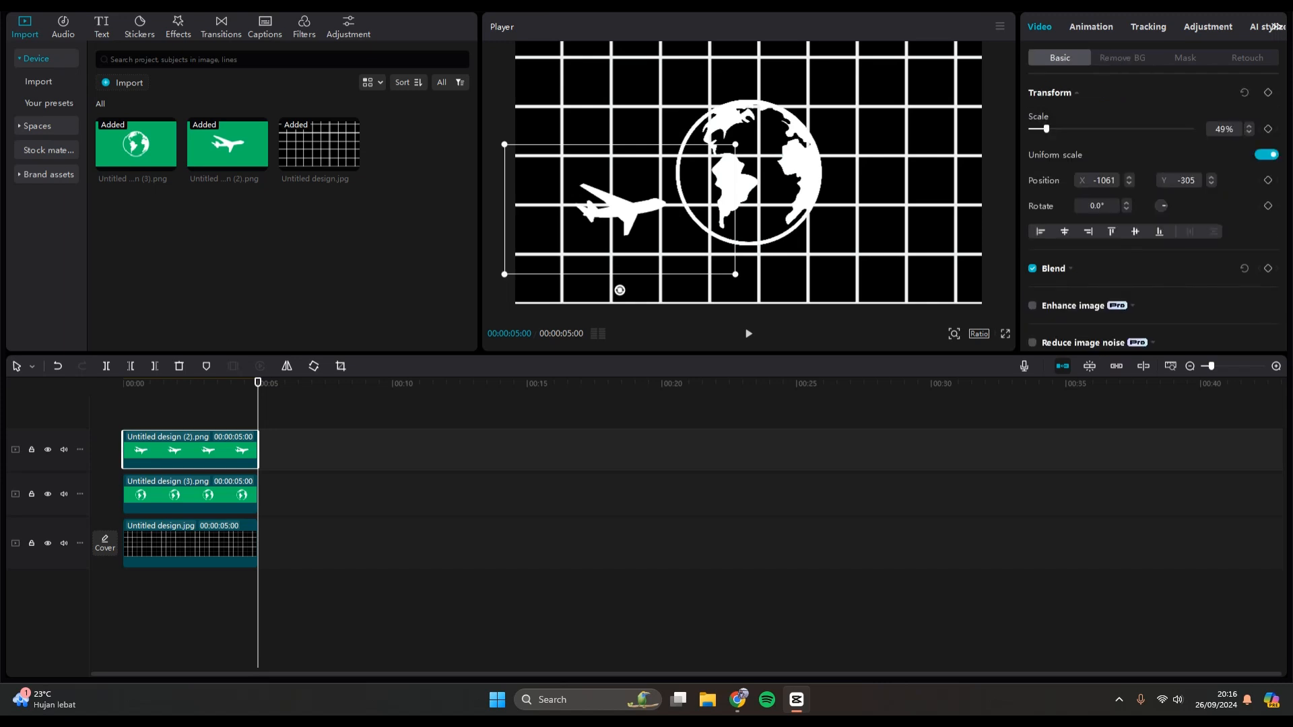
{"action": "left_click_drag", "start_coordinate": [1046, 128], "coordinate": [1048, 128]}
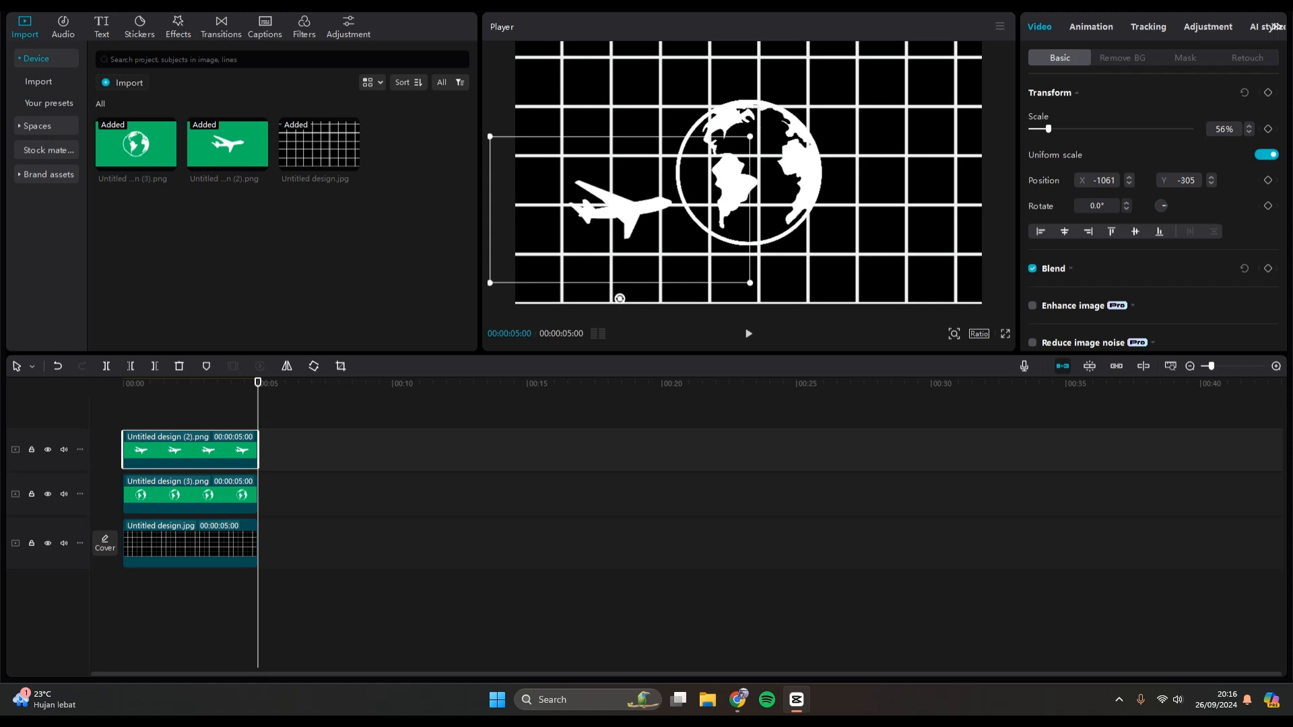
{"action": "left_click_drag", "start_coordinate": [619, 298], "coordinate": [634, 297]}
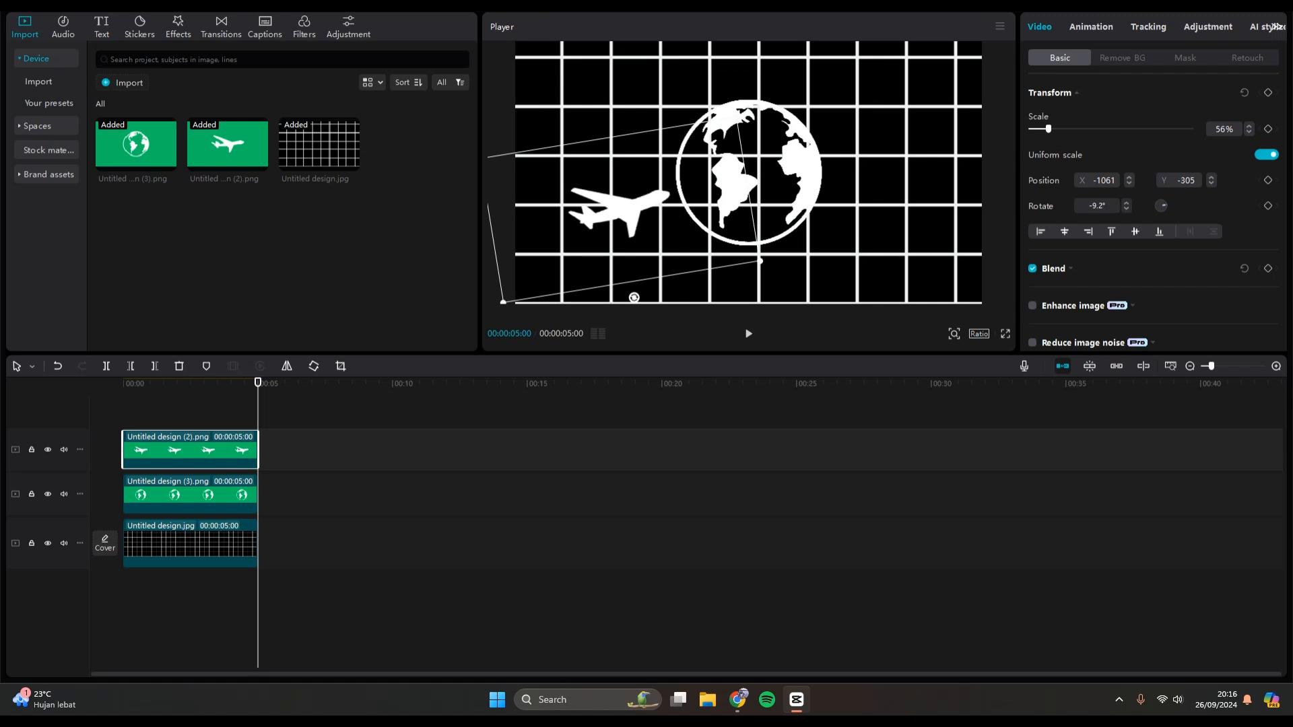
- Apply the Bisect Domino 2 combo animation to the globe clip
{"action": "left_click", "coordinate": [191, 496]}
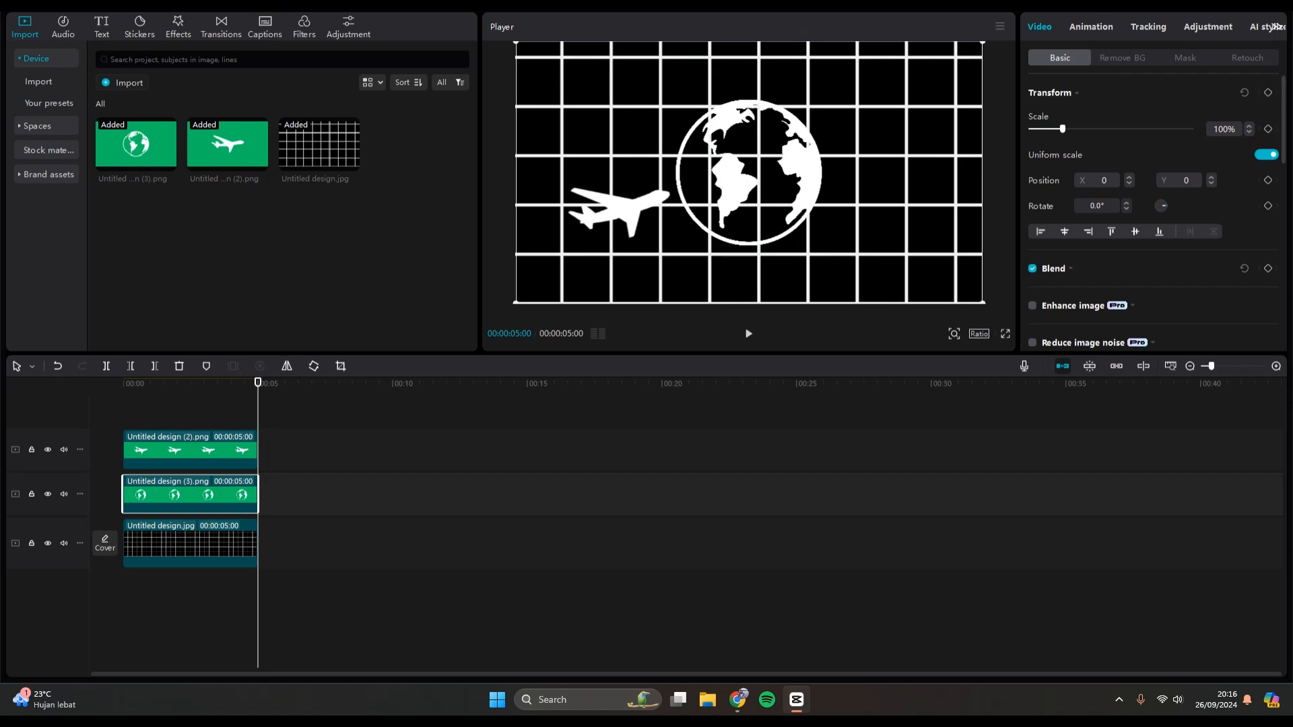
{"action": "left_click", "coordinate": [1091, 27]}
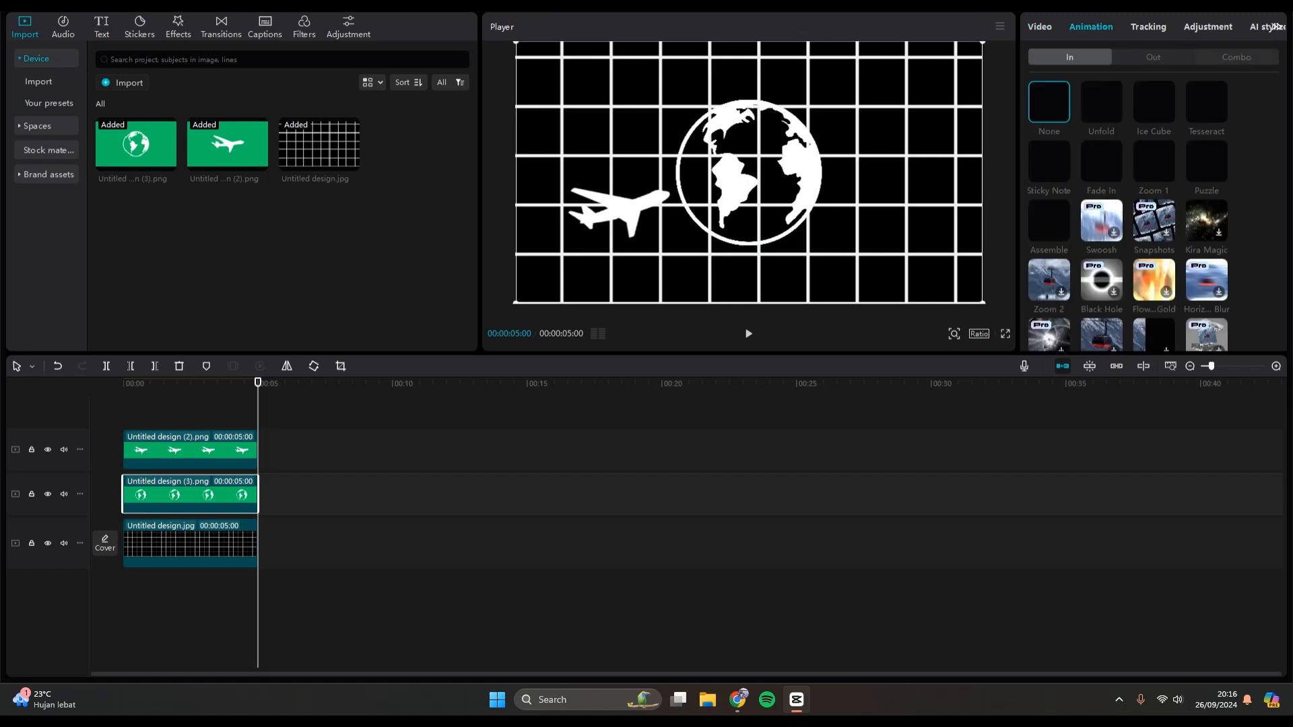
{"action": "left_click", "coordinate": [1237, 57]}
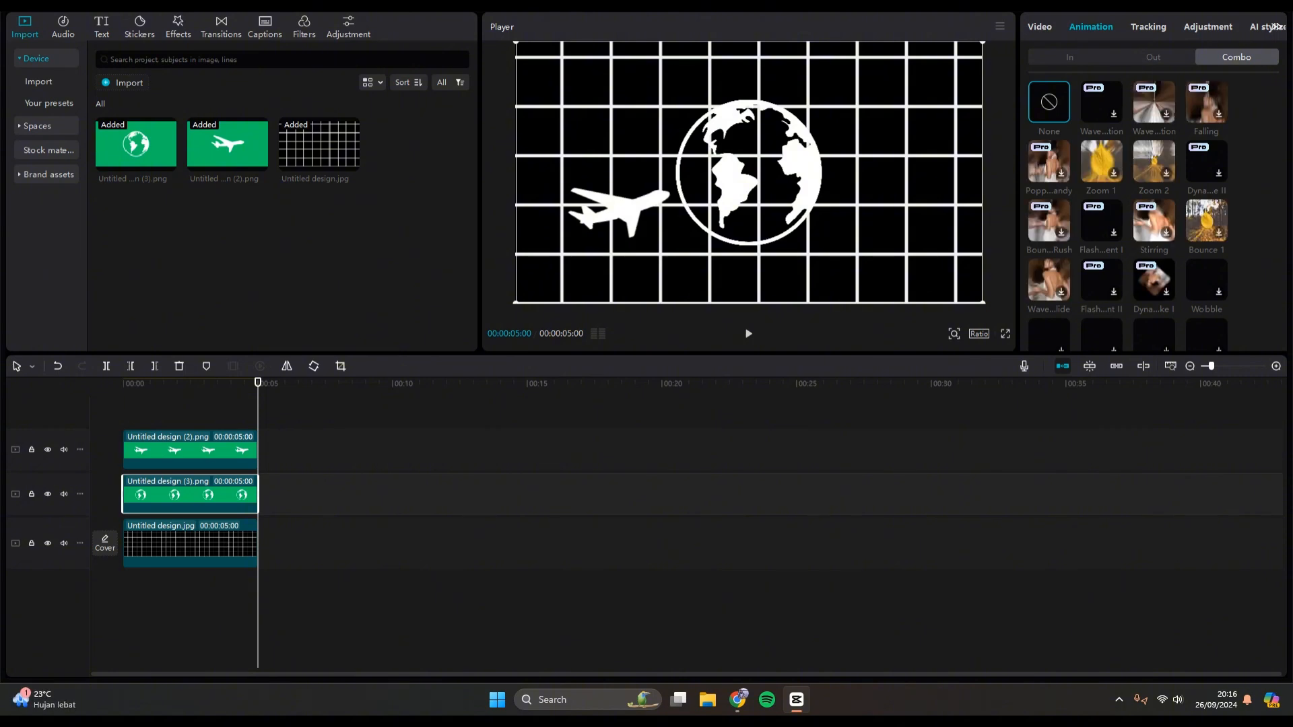
{"action": "scroll", "coordinate": [1153, 202], "scroll_direction": "down", "scroll_amount": 1}
{"action": "scroll", "coordinate": [1153, 202], "scroll_direction": "down", "scroll_amount": 2}
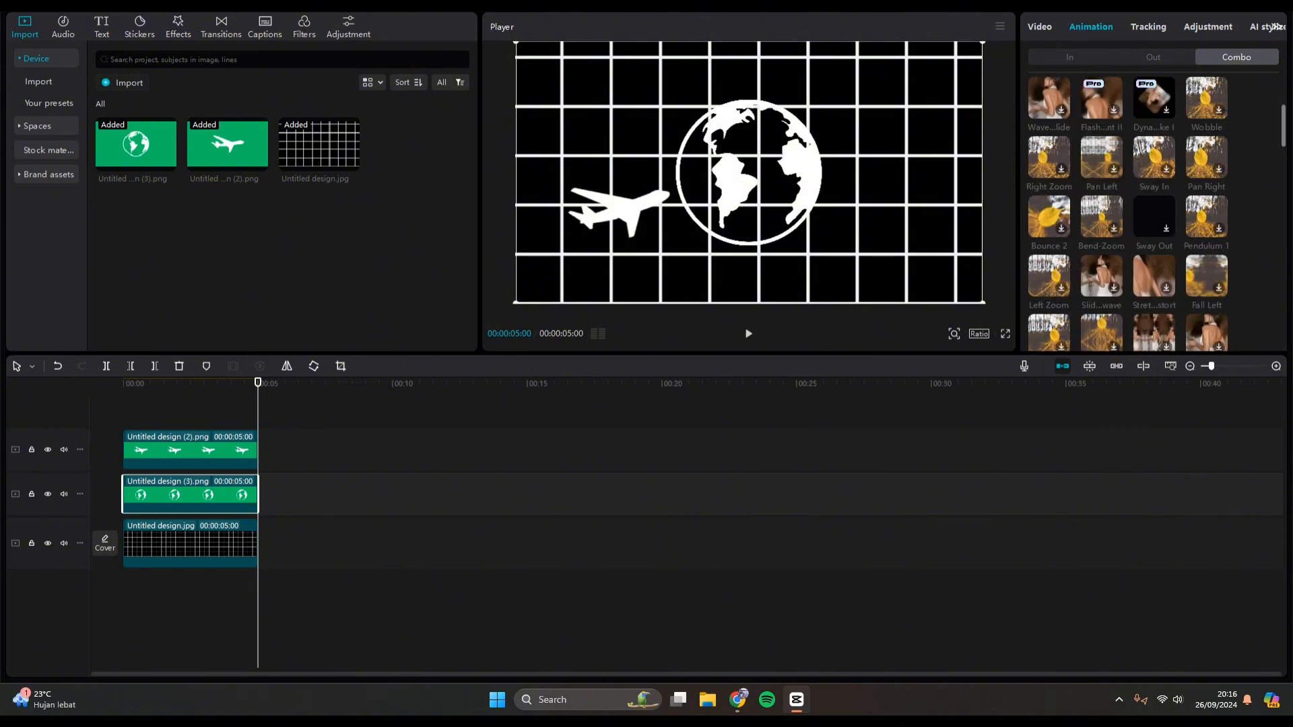
{"action": "scroll", "coordinate": [1153, 202], "scroll_direction": "down", "scroll_amount": 2}
{"action": "scroll", "coordinate": [1153, 202], "scroll_direction": "down", "scroll_amount": 3}
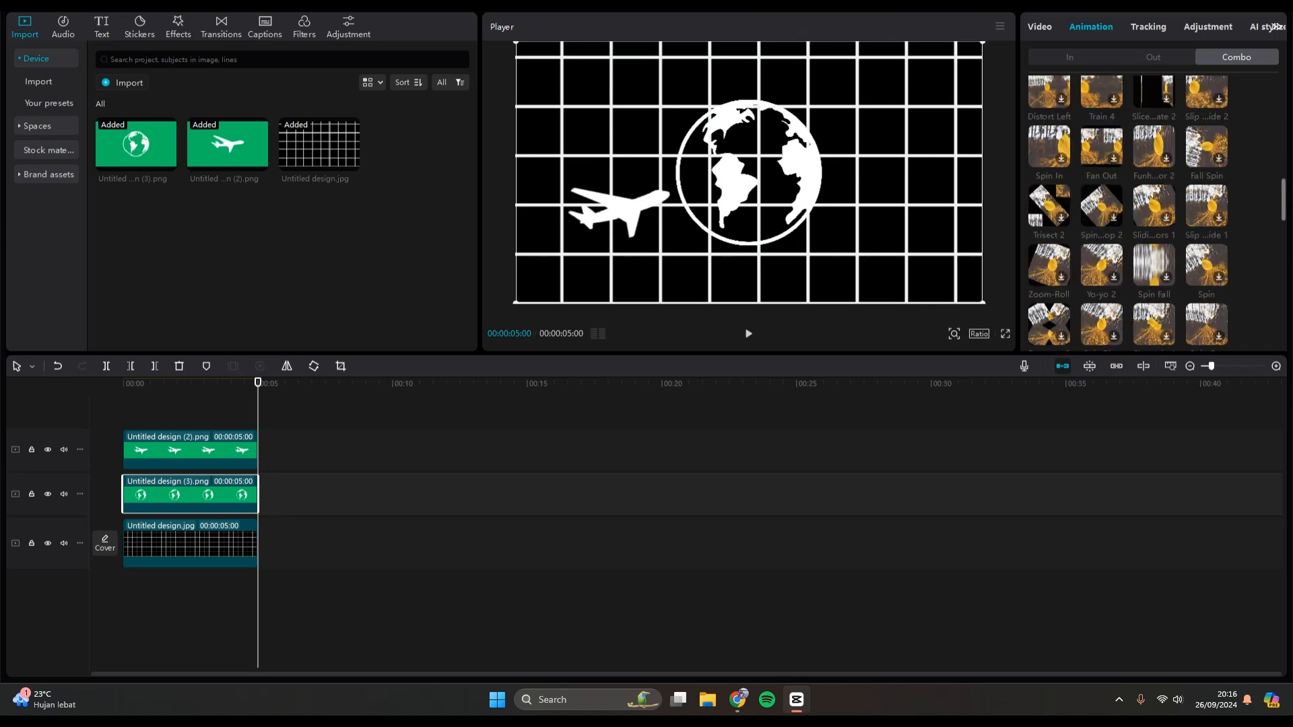
{"action": "scroll", "coordinate": [1153, 202], "scroll_direction": "down", "scroll_amount": 5}
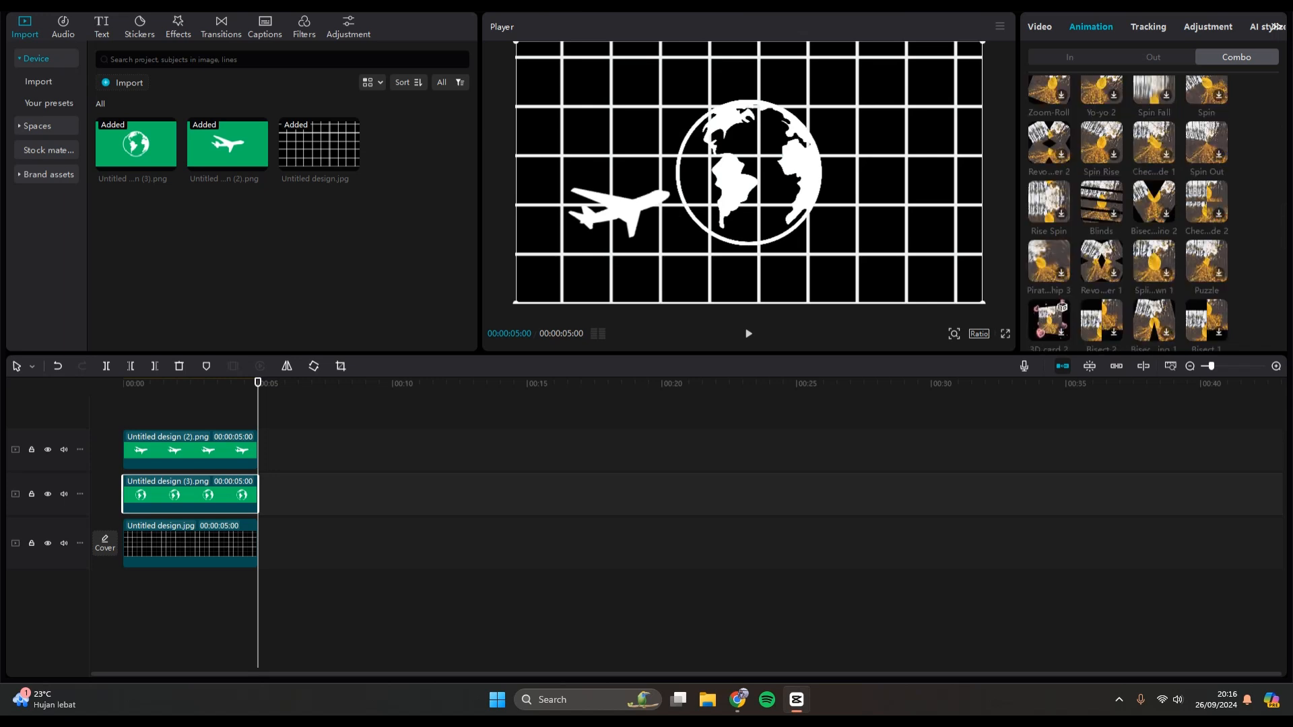
{"action": "left_click", "coordinate": [1153, 202]}
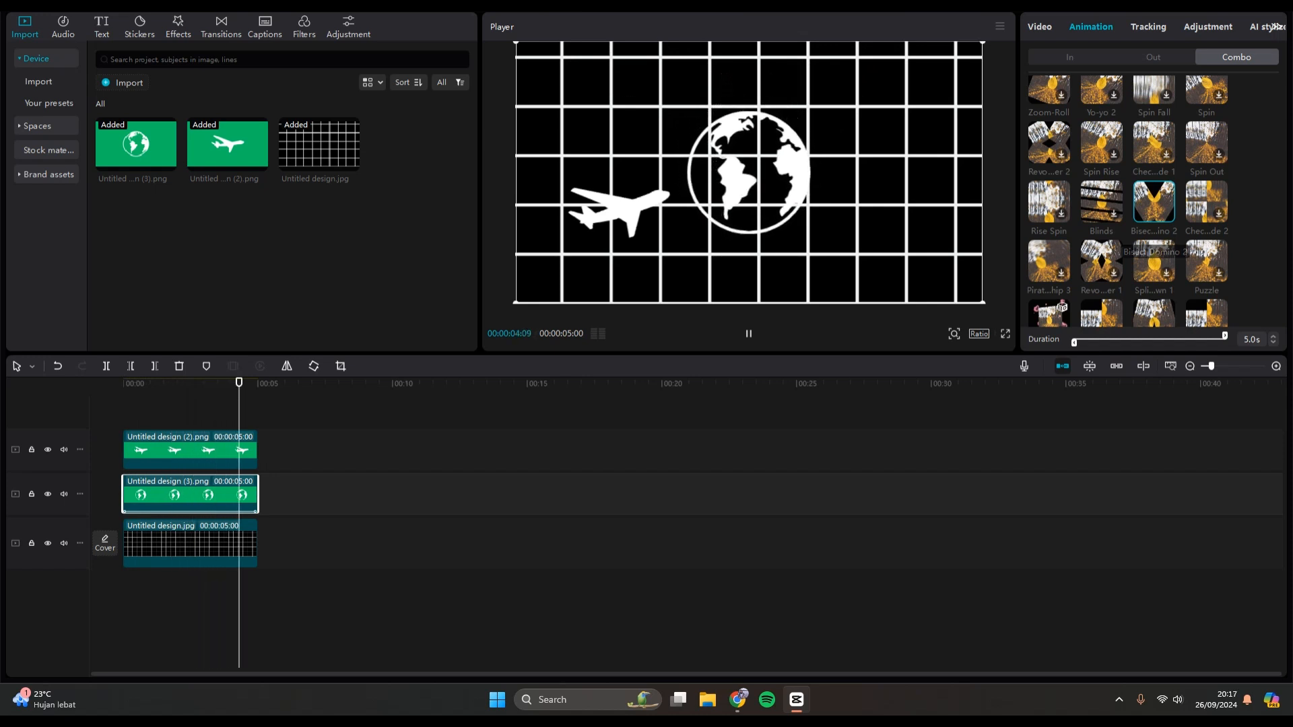
- Set the globe animation's duration to 1.5 s and play it back to about 00:00:01:17
{"action": "left_click_drag", "start_coordinate": [1224, 335], "coordinate": [1119, 335]}
{"action": "key", "text": "space"}
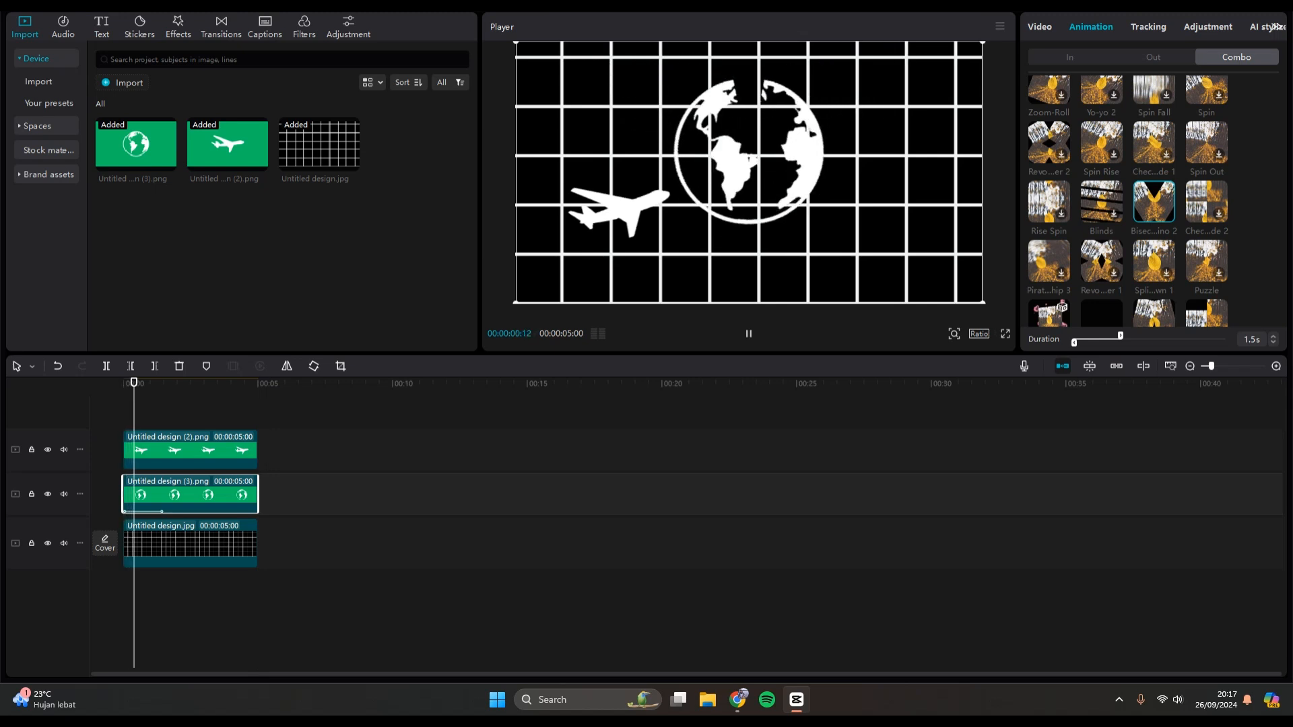
{"action": "scroll", "coordinate": [431, 498], "scroll_direction": "up", "scroll_amount": 5}
{"action": "scroll", "coordinate": [431, 498], "scroll_direction": "down", "scroll_amount": 2}
{"action": "key", "text": "space"}
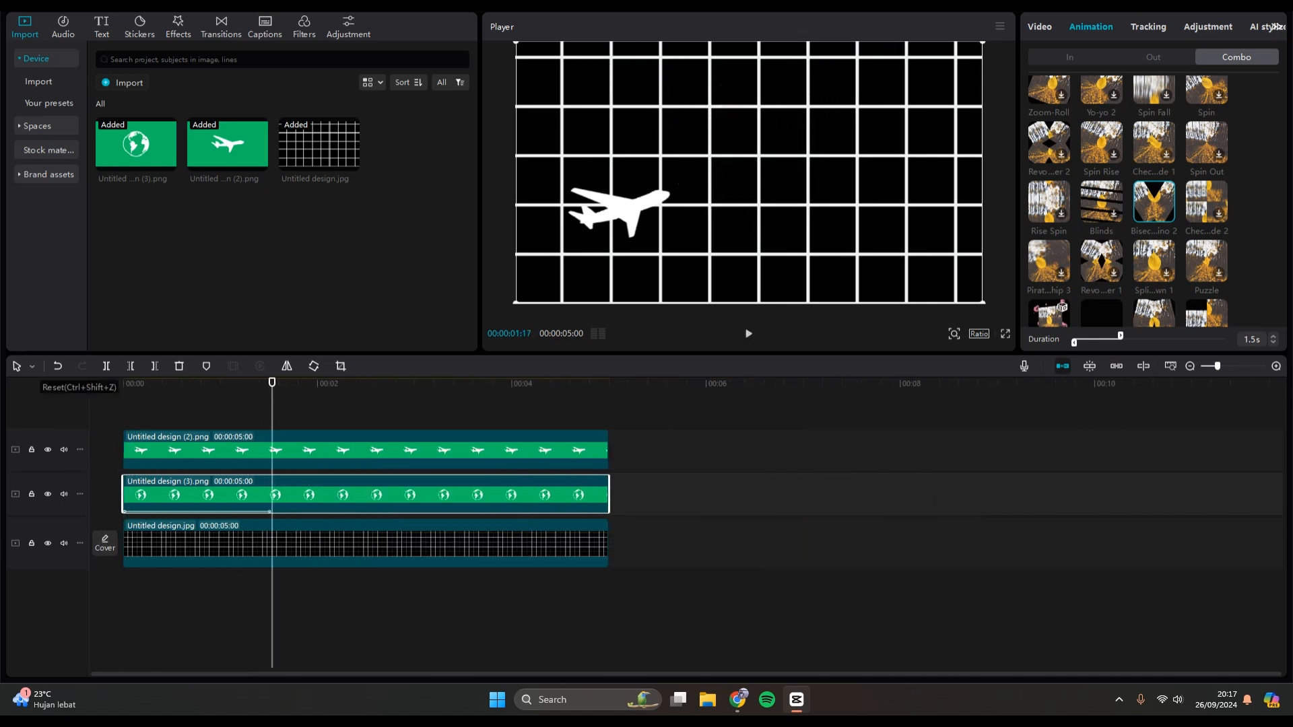
- Trim the start of the airplane clip to the end of the globe animation, at 00:00:01:16
{"action": "left_click", "coordinate": [431, 450]}
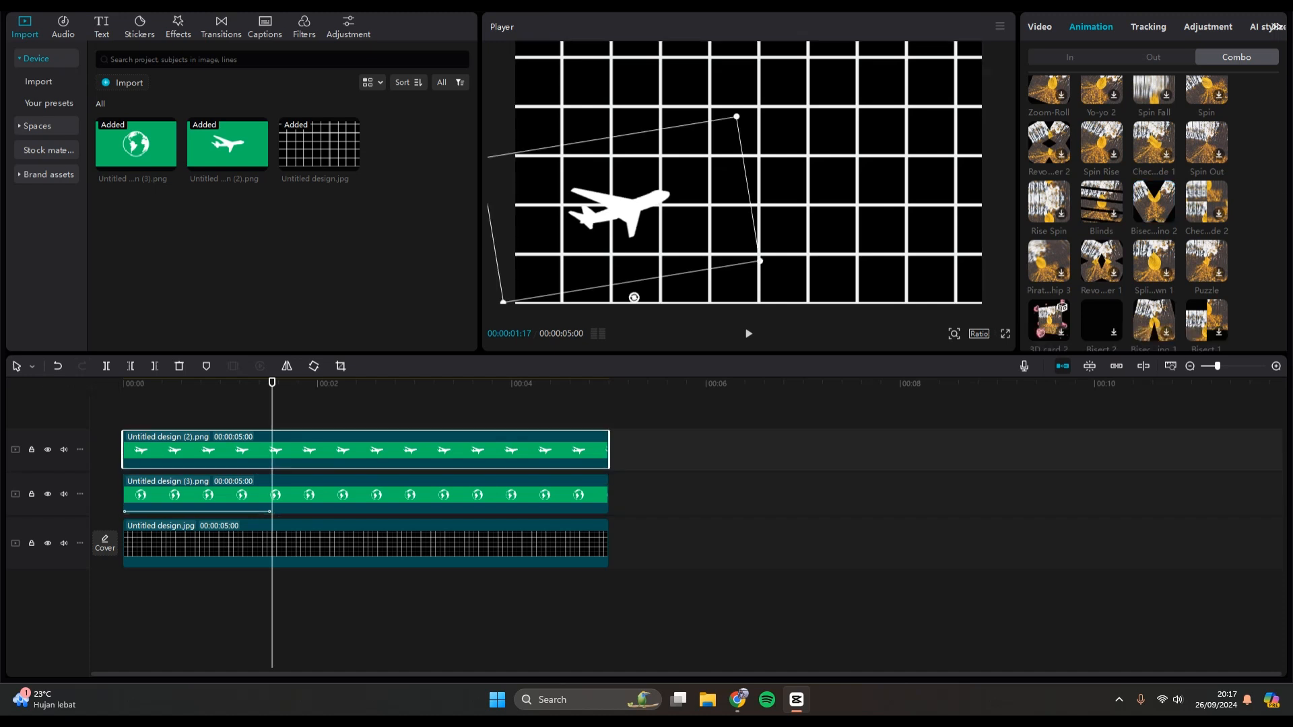
{"action": "left_click_drag", "start_coordinate": [431, 450], "coordinate": [519, 450]}
{"action": "key", "text": "ctrl+z"}
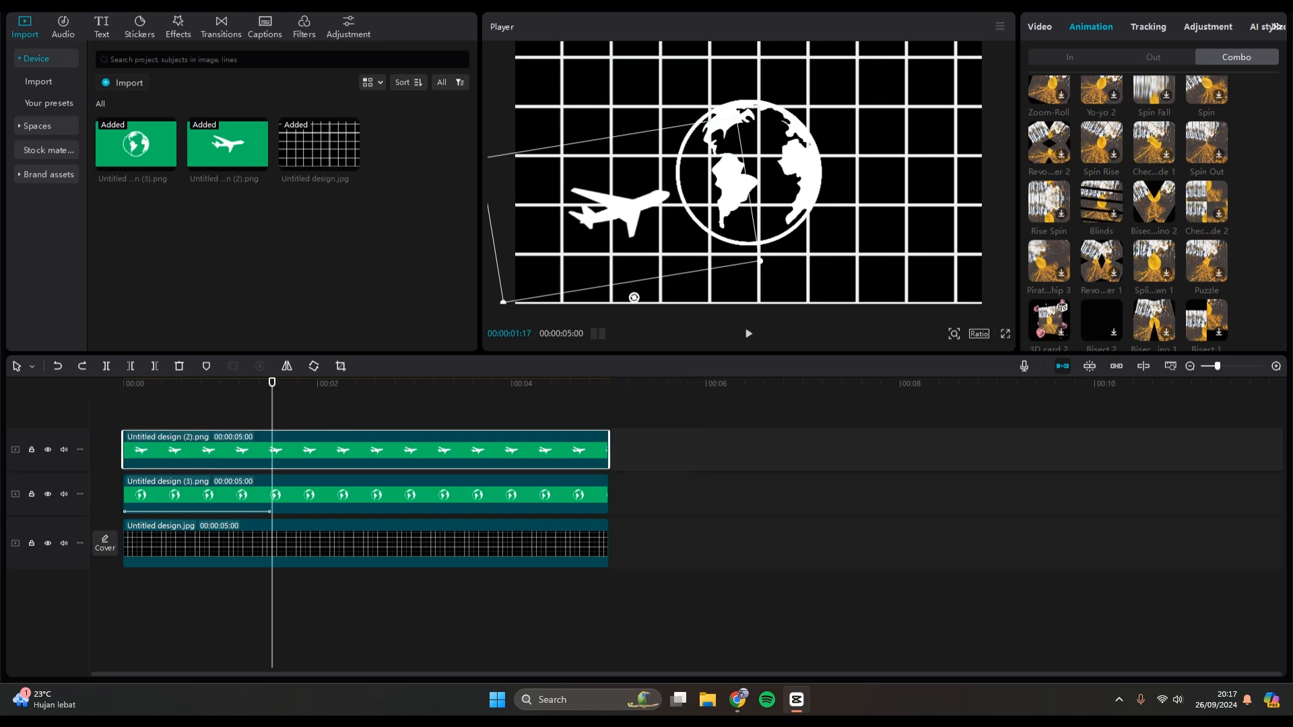
{"action": "left_click_drag", "start_coordinate": [123, 450], "coordinate": [272, 450]}
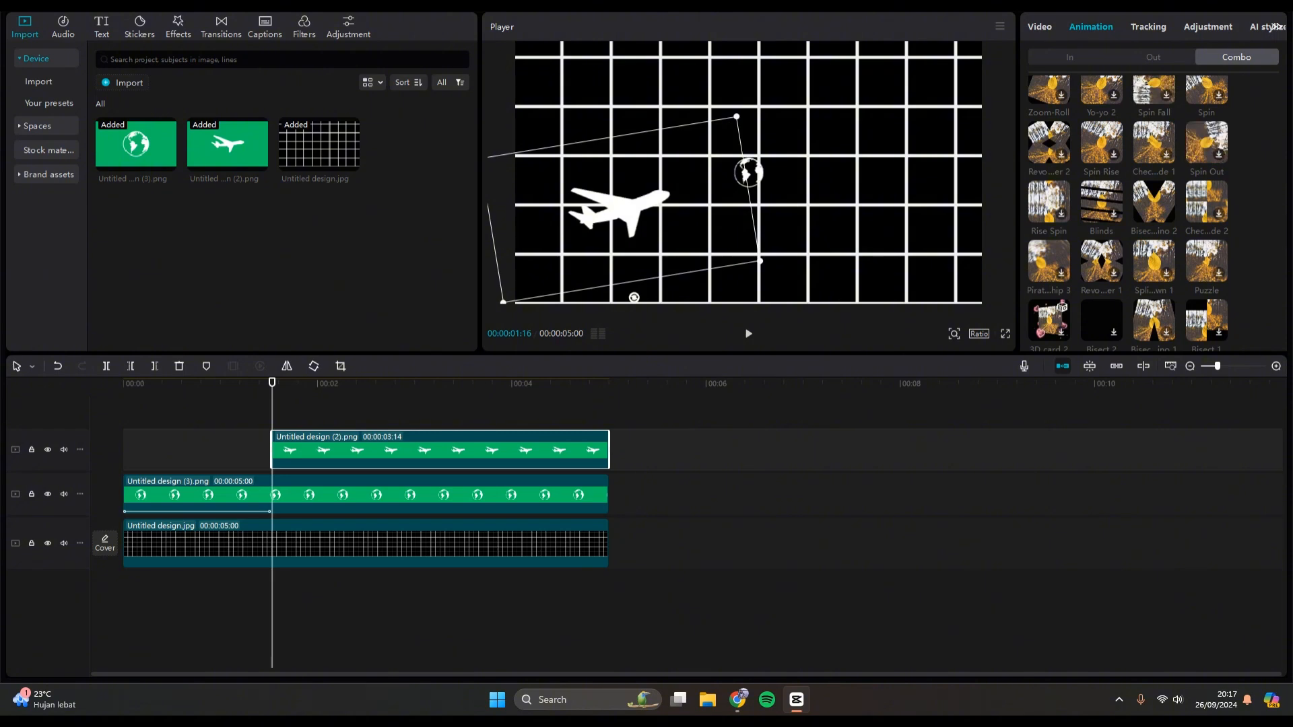
- Add Scale and Position keyframes at the start of the airplane clip
{"action": "left_click", "coordinate": [1039, 27]}
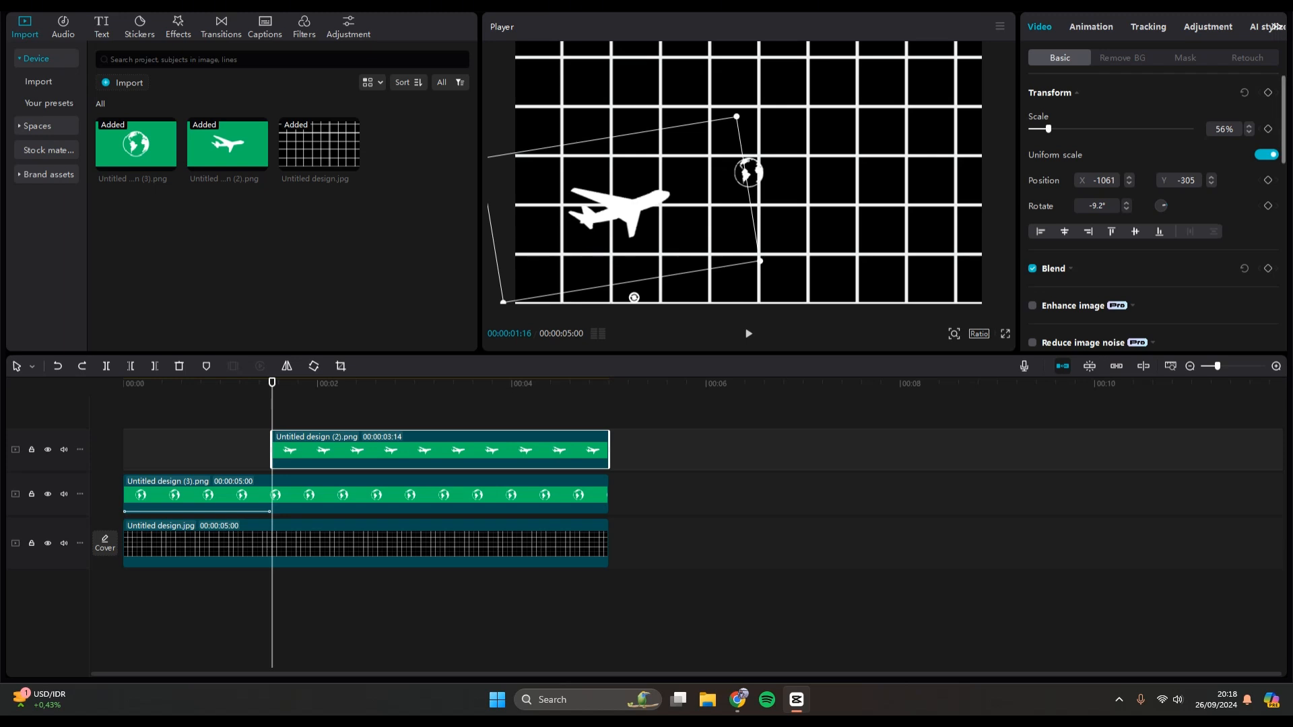
{"action": "left_click", "coordinate": [1268, 129]}
{"action": "left_click", "coordinate": [1268, 179]}
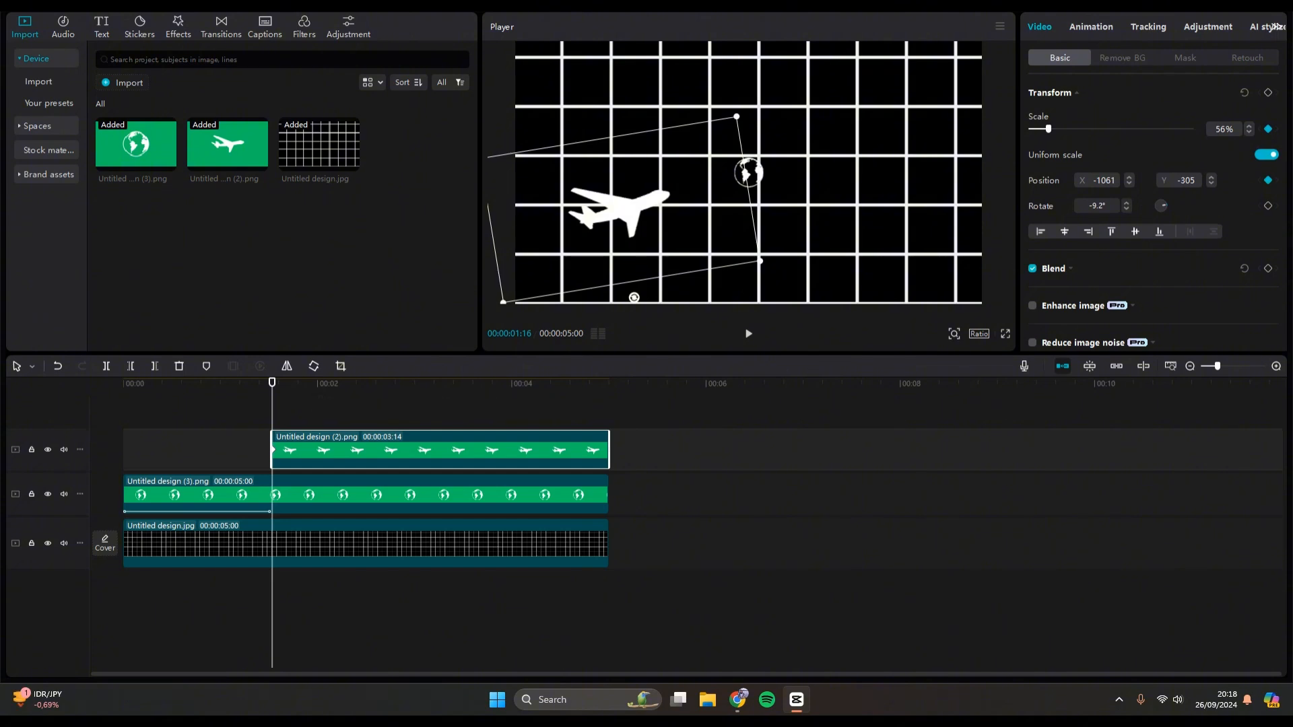
- Keyframe the airplane's position at 00:00:01:26 by moving it onto the centre of the globe
{"action": "key", "text": "Right"}
{"action": "key", "text": "Right"}
{"action": "key", "text": "Right"}
{"action": "key", "text": "Right"}
{"action": "key", "text": "Right"}
{"action": "key", "text": "Right"}
{"action": "key", "text": "Right"}
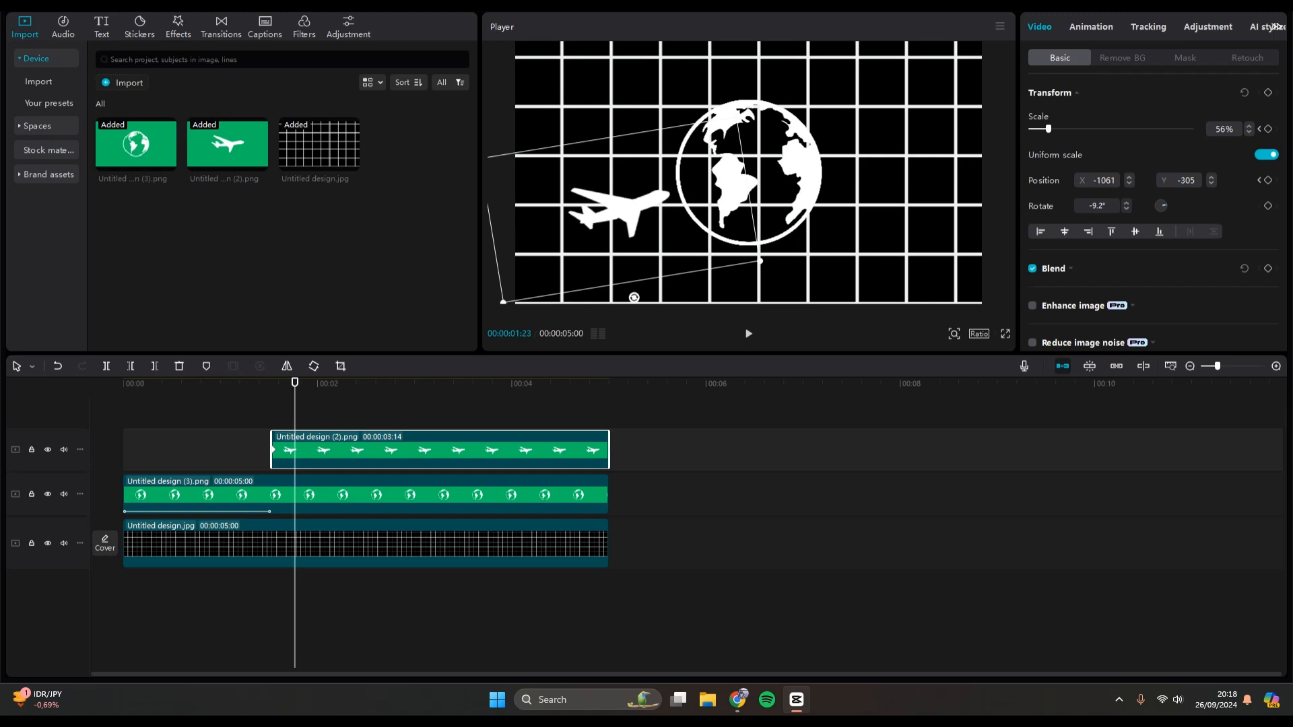
{"action": "key", "text": "Right"}
{"action": "key", "text": "Right"}
{"action": "key", "text": "Right"}
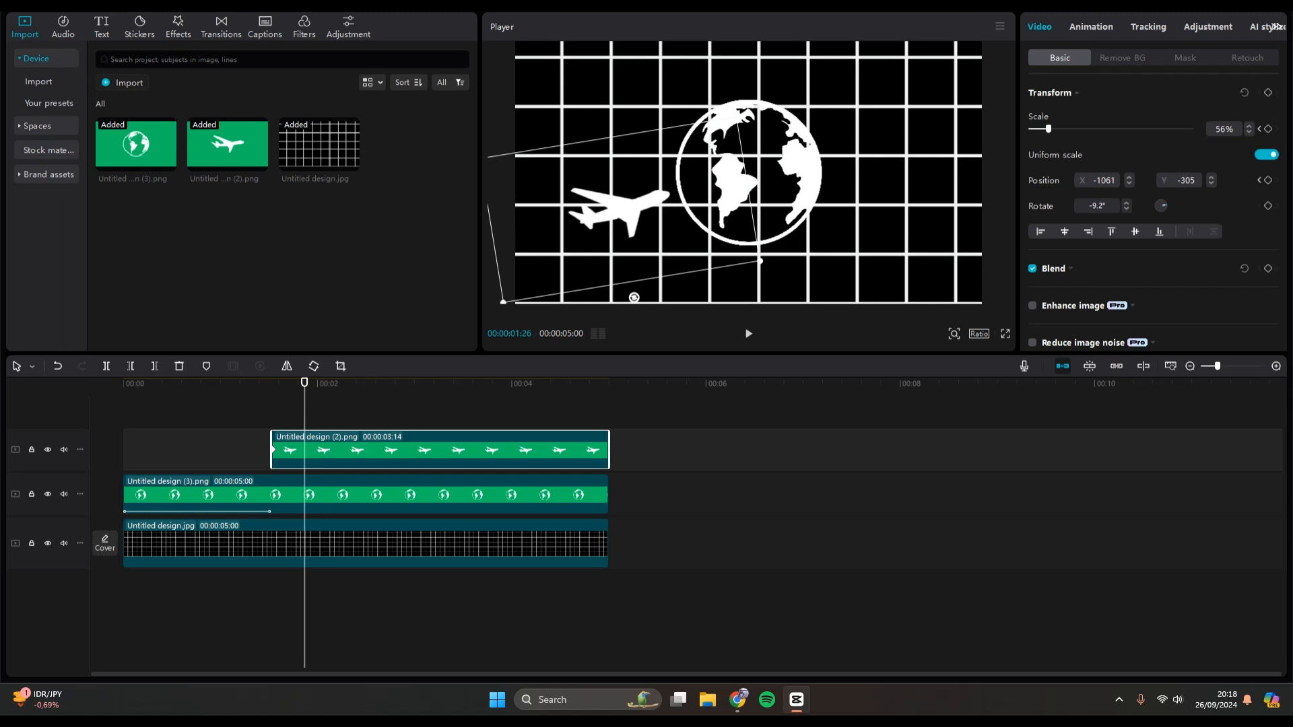
{"action": "left_click_drag", "start_coordinate": [620, 209], "coordinate": [736, 172]}
- Keyframe the airplane's position at 00:00:04:05 by moving it to the upper right of the globe
{"action": "scroll", "coordinate": [1152, 216], "scroll_direction": "down", "scroll_amount": 10}
{"action": "scroll", "coordinate": [1151, 216], "scroll_direction": "down", "scroll_amount": 1}
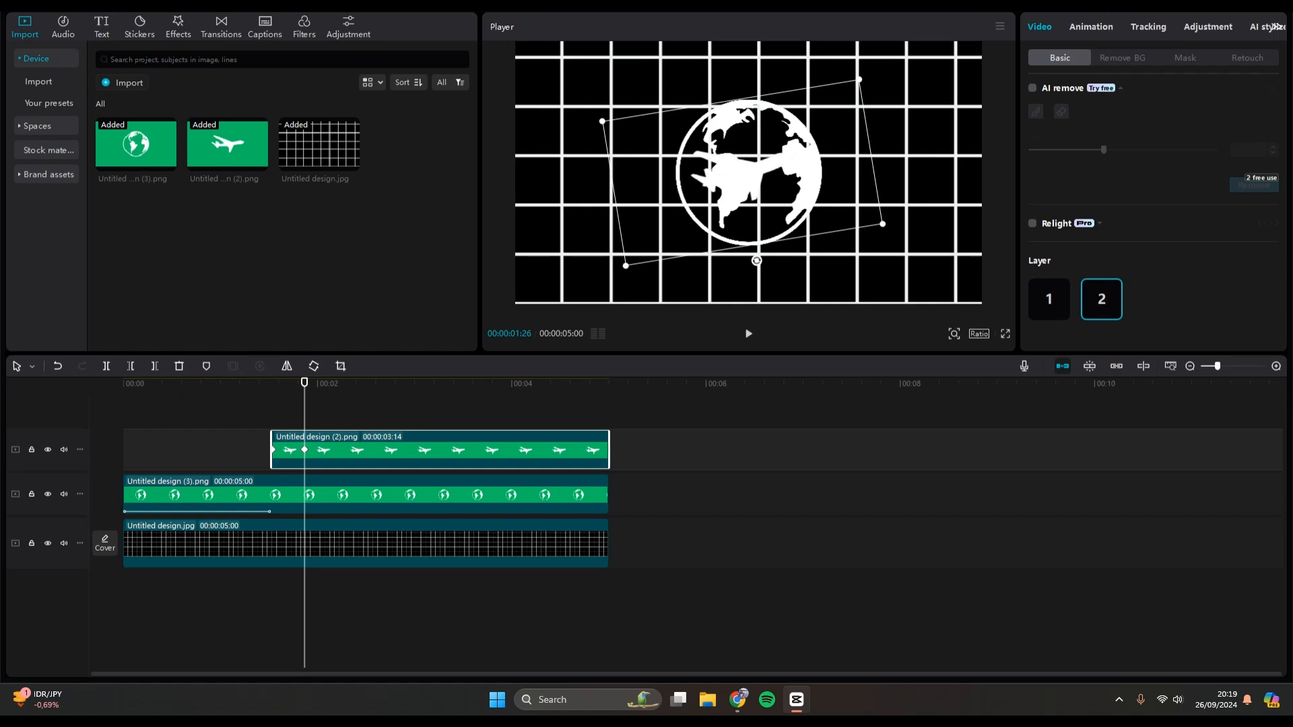
{"action": "key", "text": "Right"}
{"action": "left_click_drag", "start_coordinate": [307, 382], "coordinate": [528, 382]}
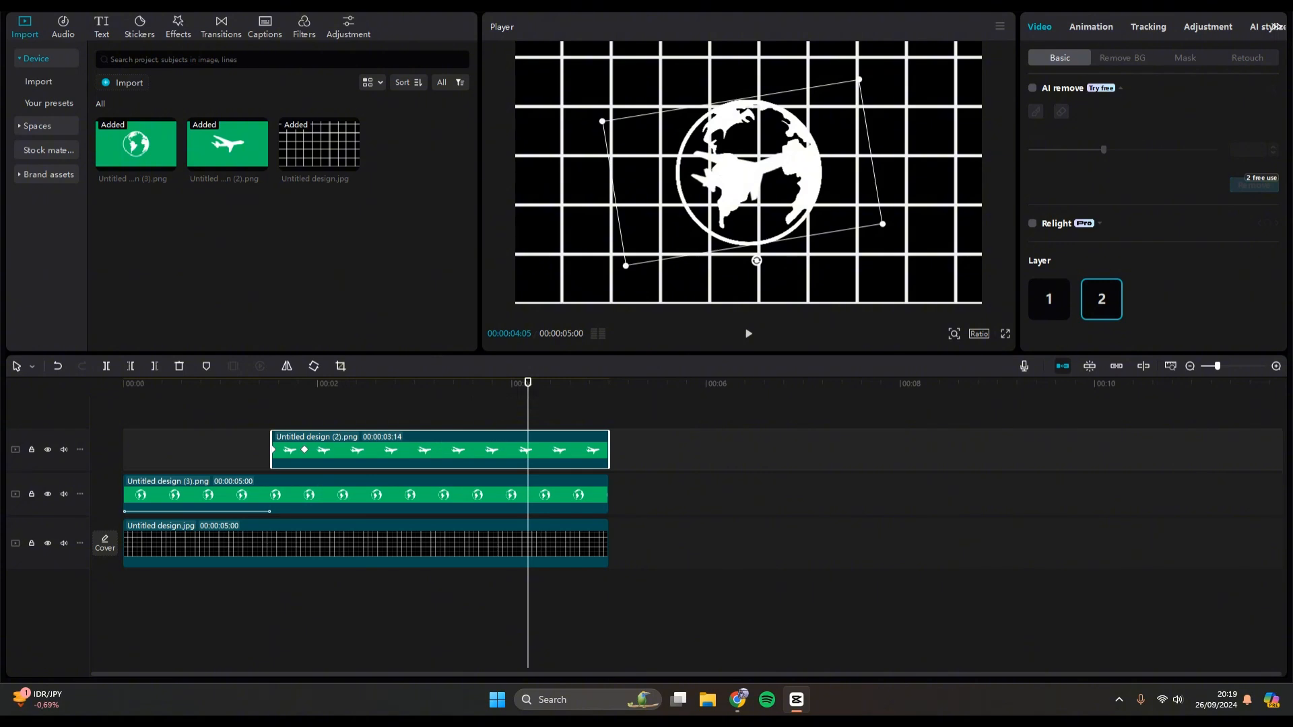
{"action": "left_click_drag", "start_coordinate": [748, 172], "coordinate": [891, 130]}
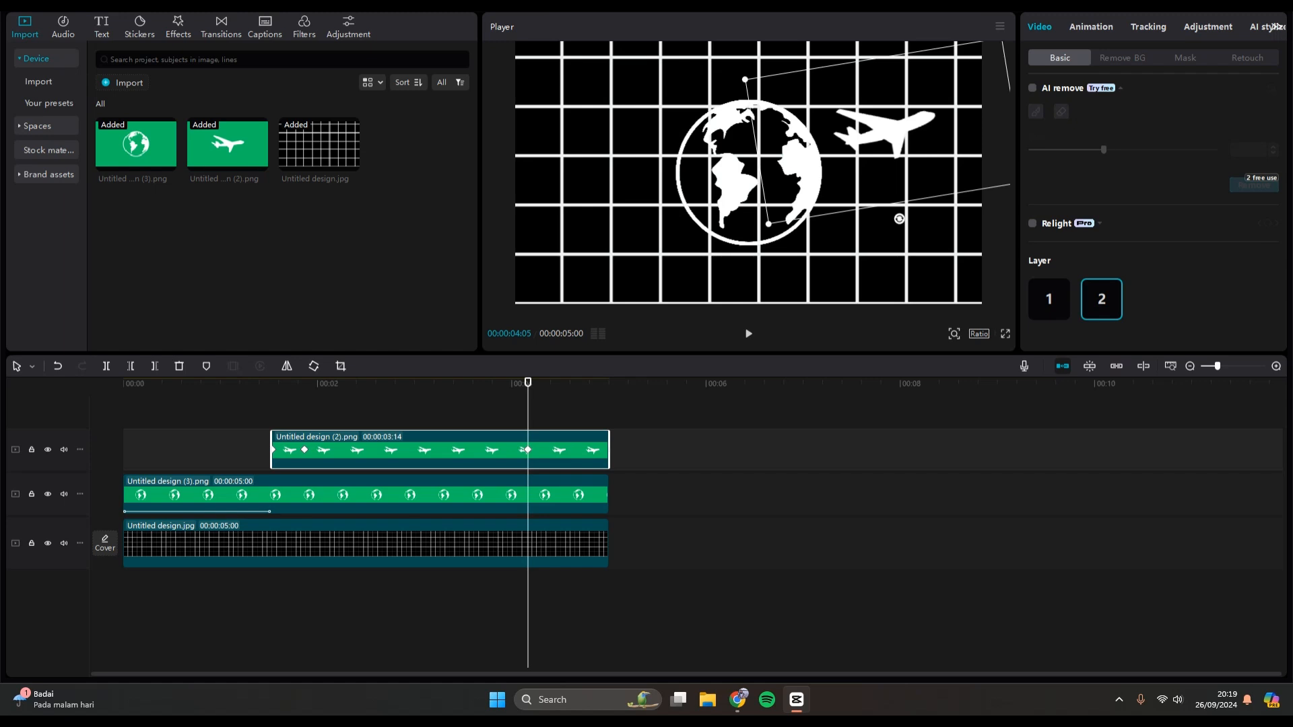
- Show the airplane clip's keyframe animation and expand the graph of its x position
{"action": "right_click", "coordinate": [557, 449]}
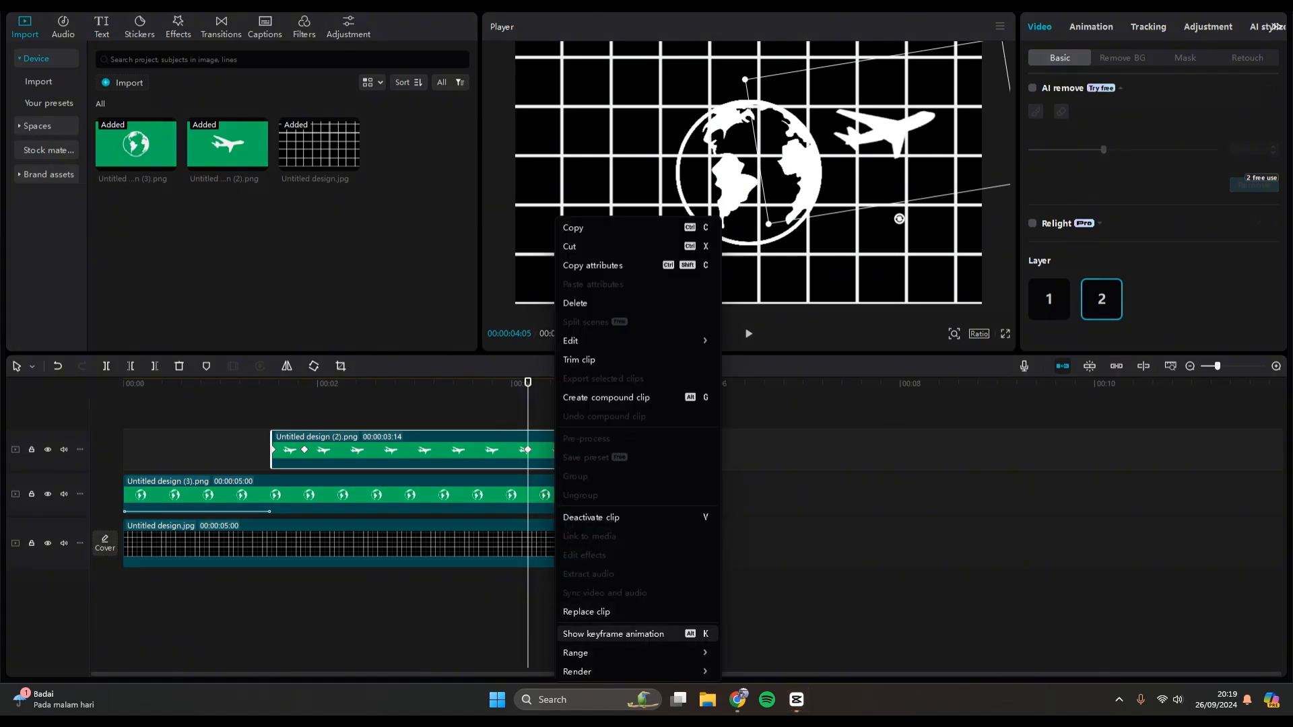
{"action": "left_click", "coordinate": [613, 634]}
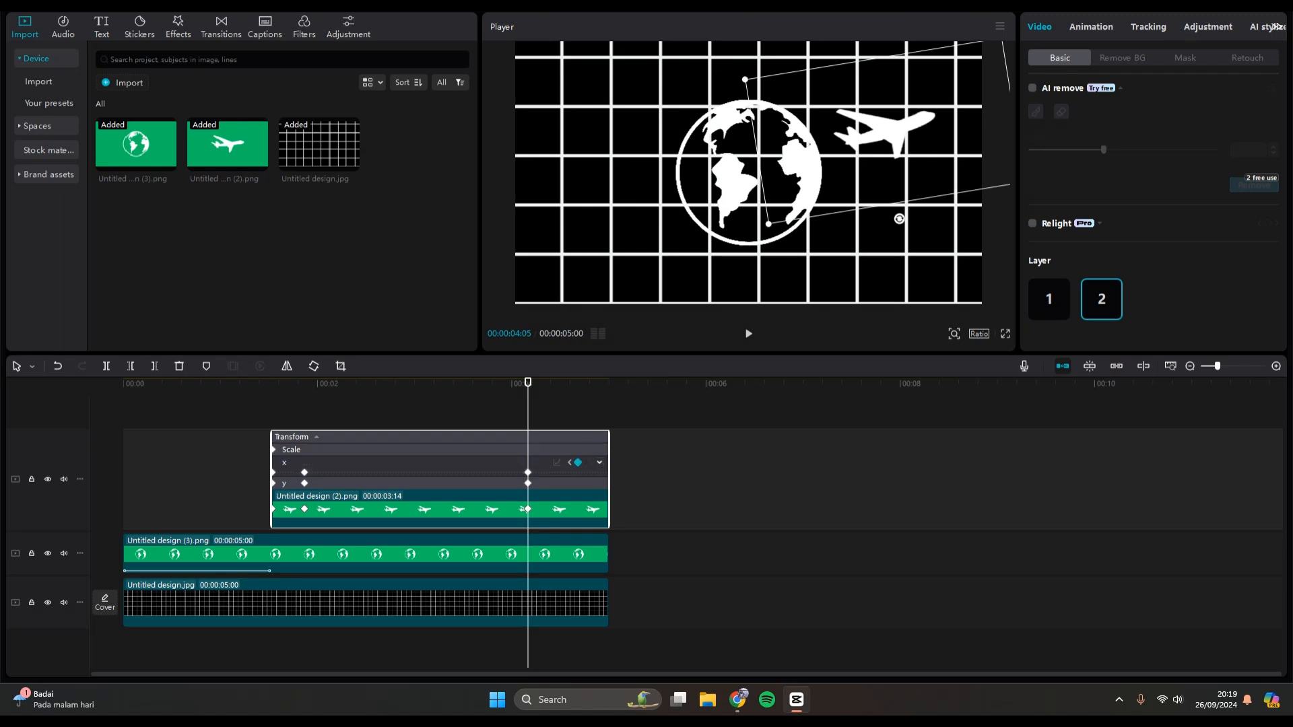
{"action": "left_click", "coordinate": [599, 462]}
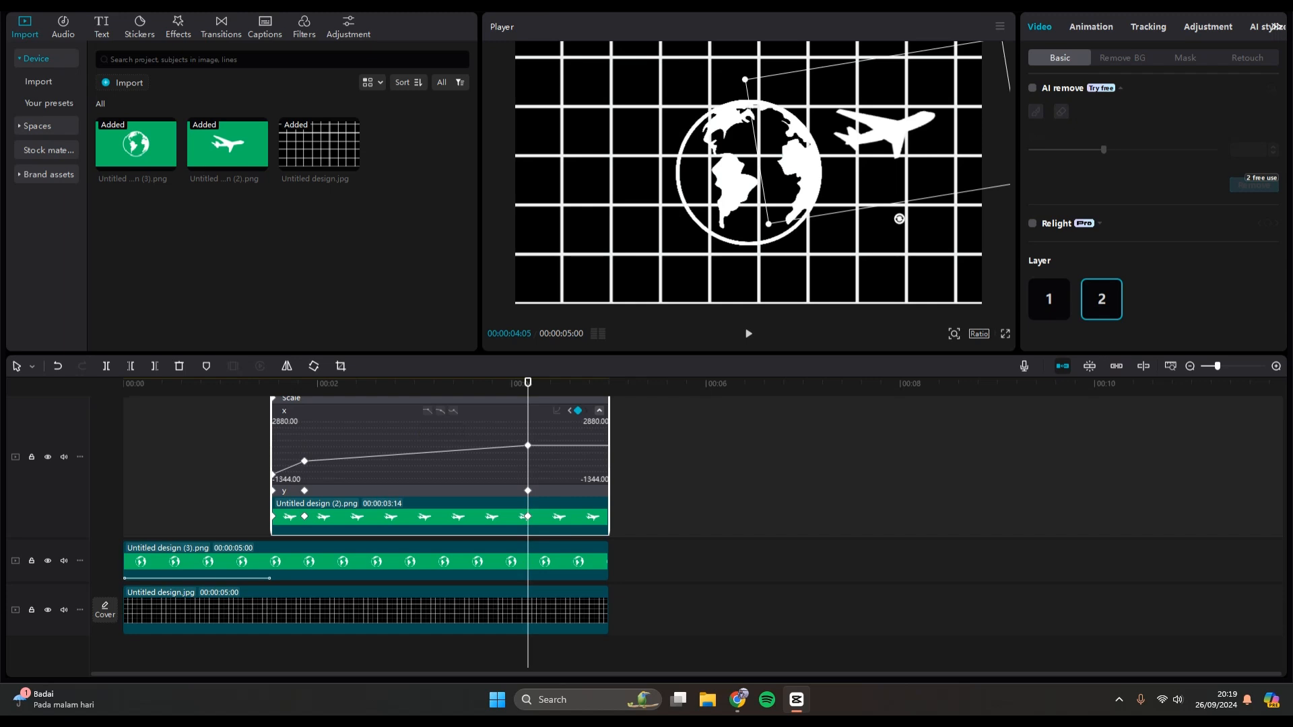
- Smooth the x-position curve, shifting its middle keyframe past the 2-second mark and raising the last one so the airplane ends at the frame's right edge
{"action": "left_click", "coordinate": [528, 446]}
{"action": "left_click_drag", "start_coordinate": [305, 461], "coordinate": [359, 456]}
{"action": "left_click", "coordinate": [440, 410]}
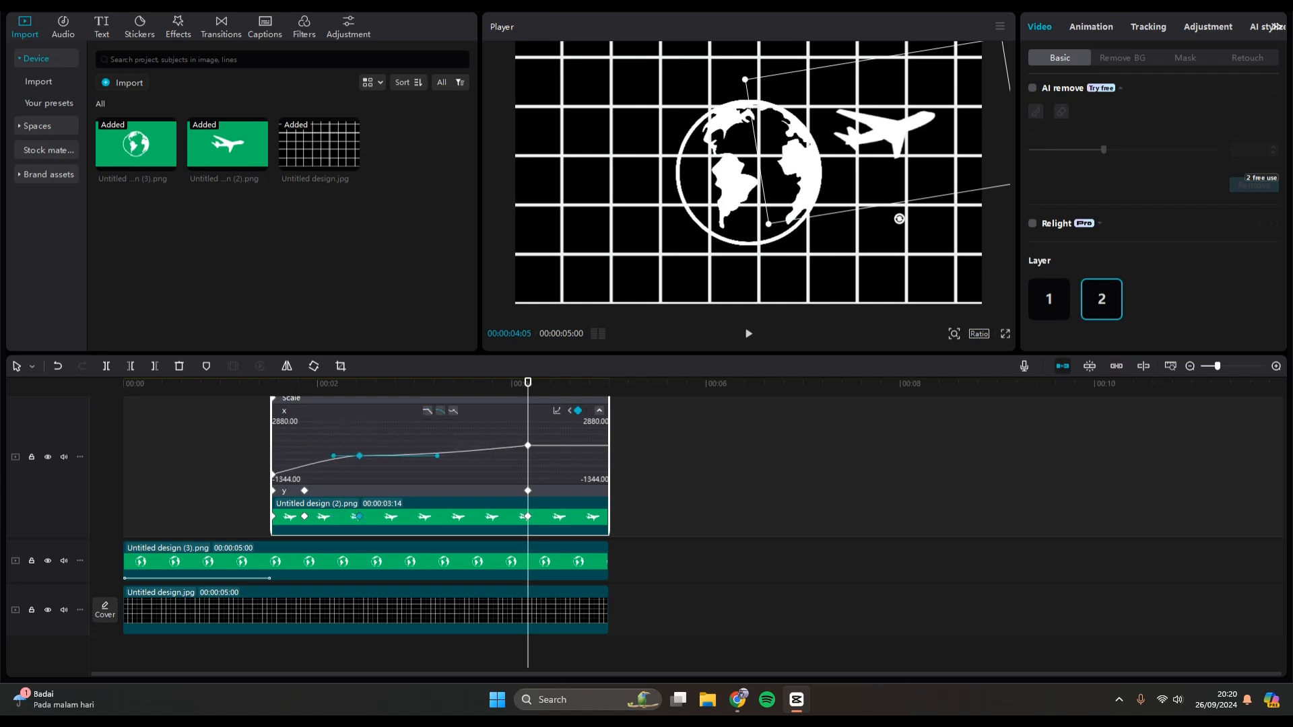
{"action": "mouse_move", "coordinate": [528, 446]}
{"action": "left_mouse_down"}
{"action": "mouse_move", "coordinate": [565, 441]}
{"action": "mouse_move", "coordinate": [483, 437]}
{"action": "mouse_move", "coordinate": [525, 450]}
{"action": "mouse_move", "coordinate": [521, 432]}
{"action": "left_mouse_up"}
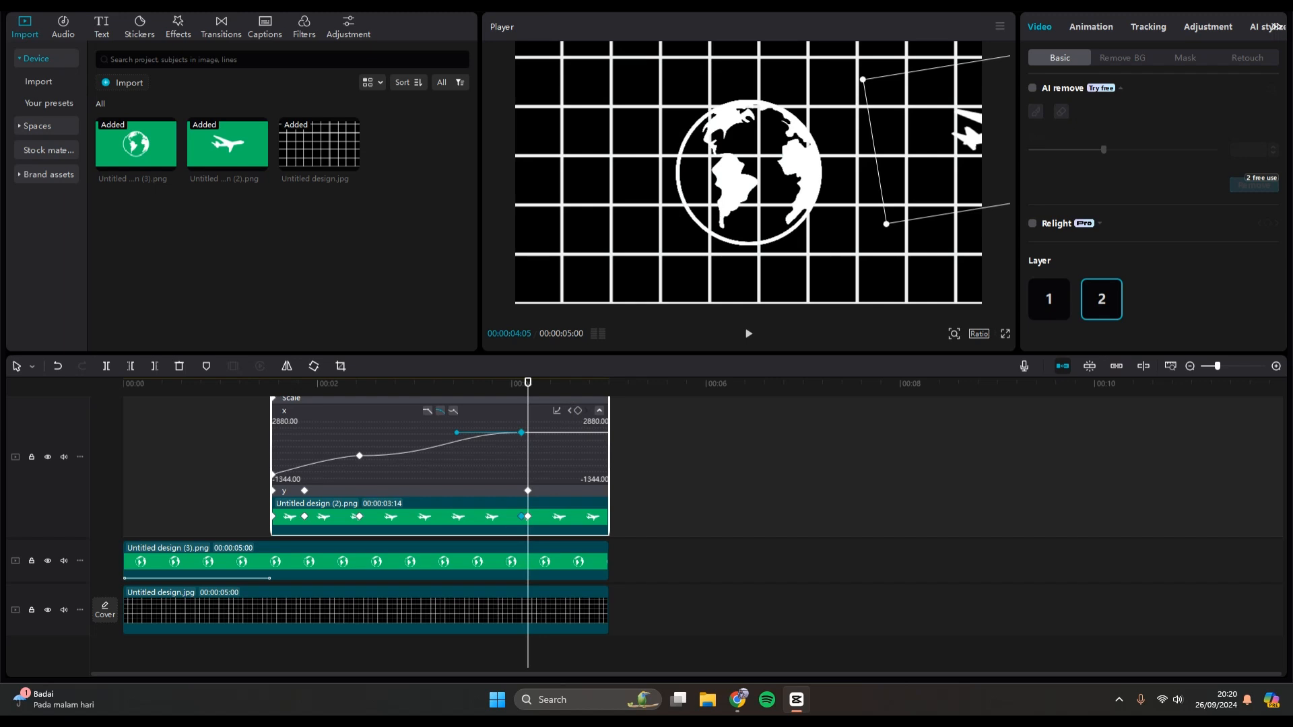
- Play the whole animation from 00:00:00:00 to the end and collapse the x-position graph
{"action": "left_click", "coordinate": [650, 451]}
{"action": "left_click_drag", "start_coordinate": [608, 383], "coordinate": [124, 383]}
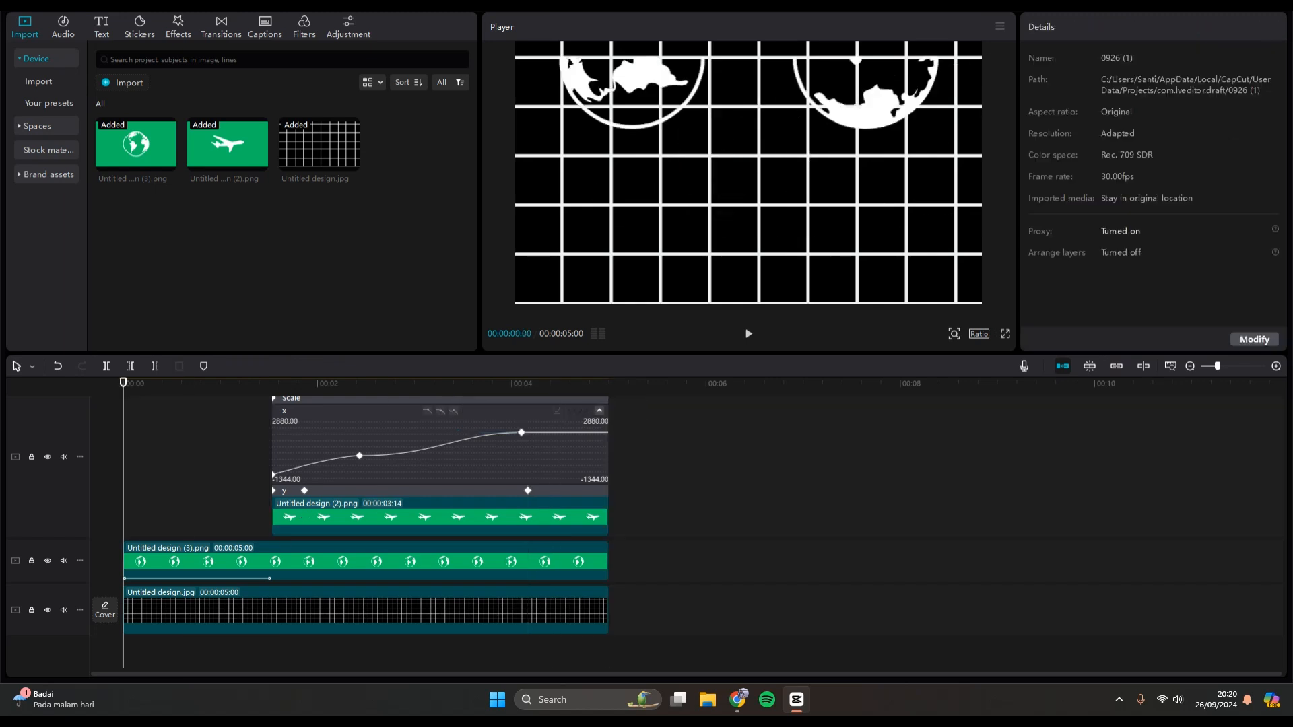
{"action": "key", "text": "space"}
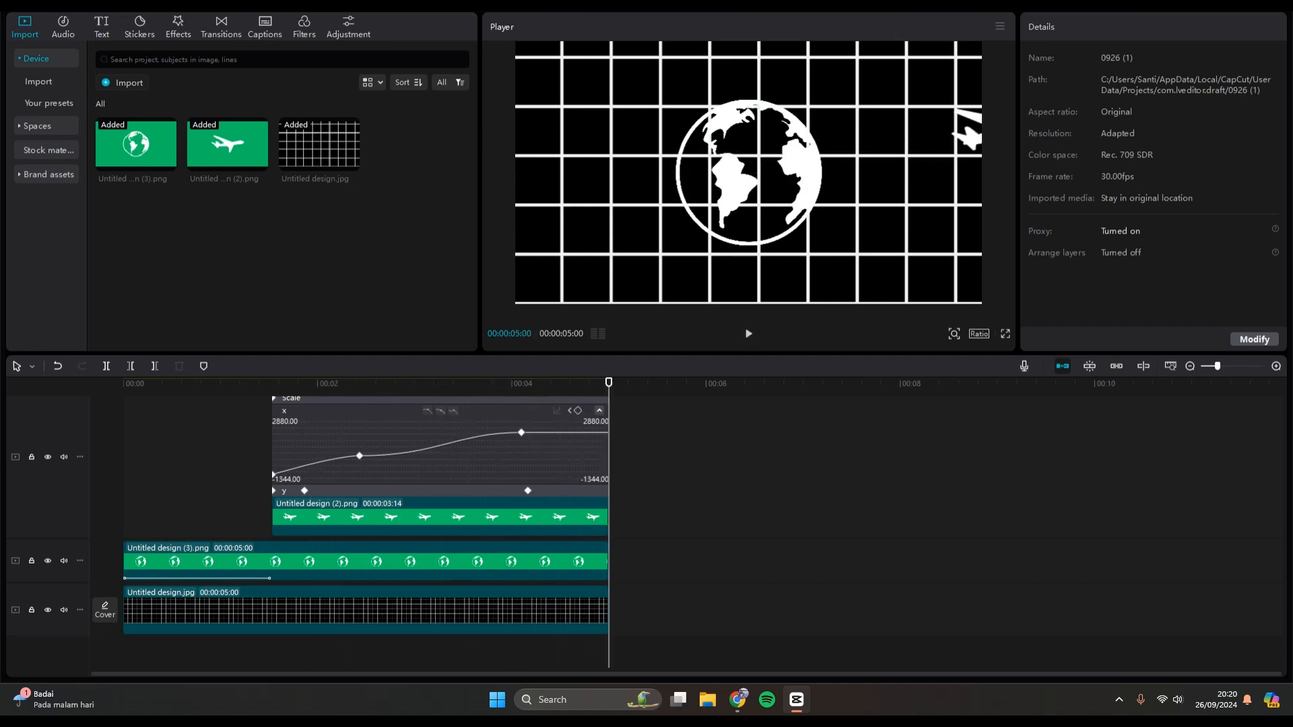
{"action": "left_click", "coordinate": [599, 411]}
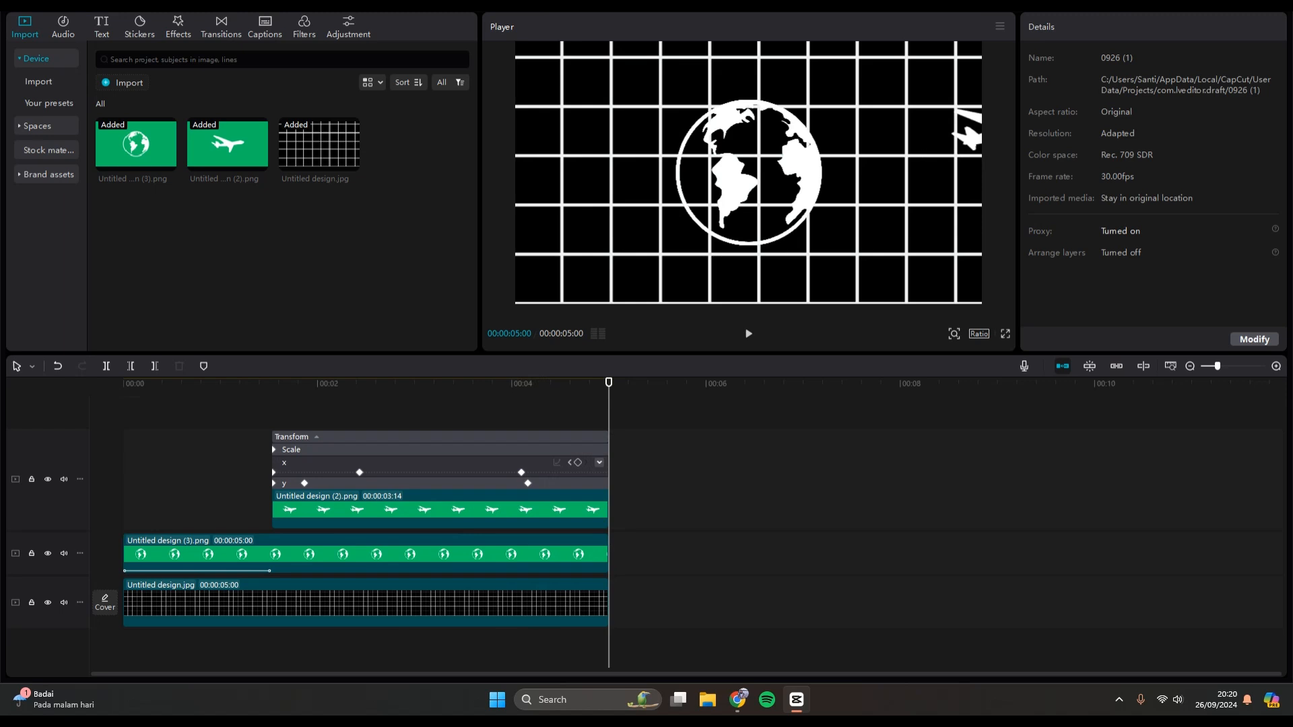